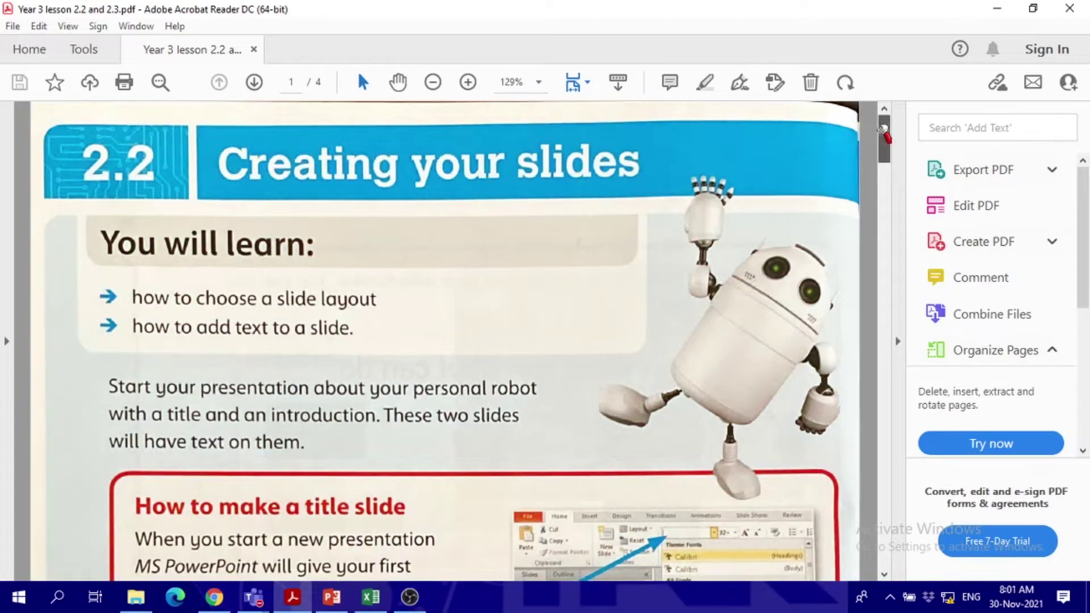
# - Review the lesson's title-slide example in the PDF, then bring up PowerPoint's start screen
pyautogui.moveTo(886, 133); pyautogui.dragTo(890, 166)
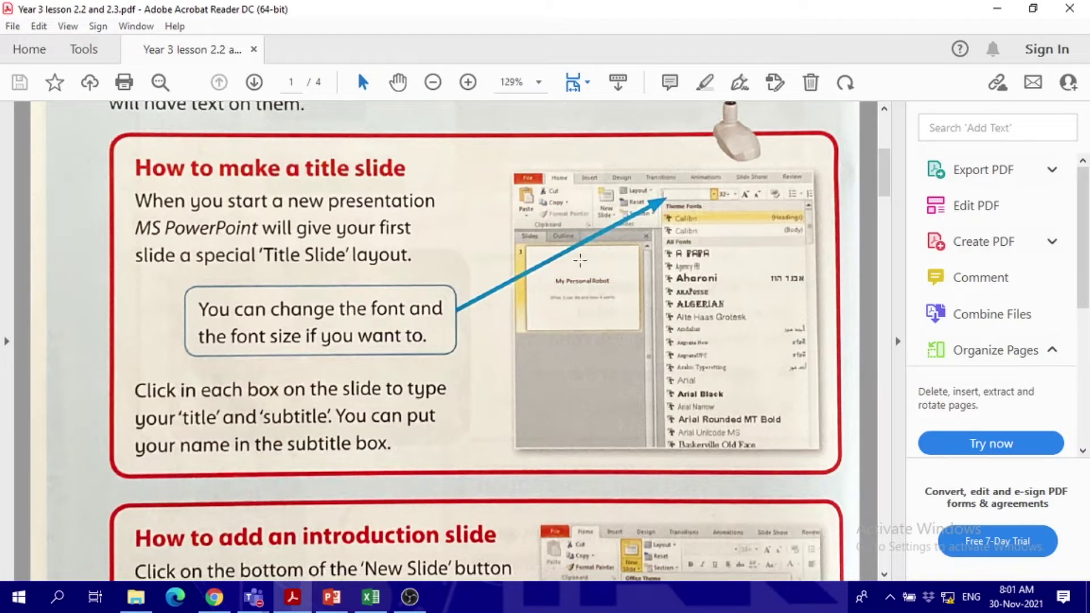
pyautogui.moveTo(509, 245); pyautogui.dragTo(652, 342)
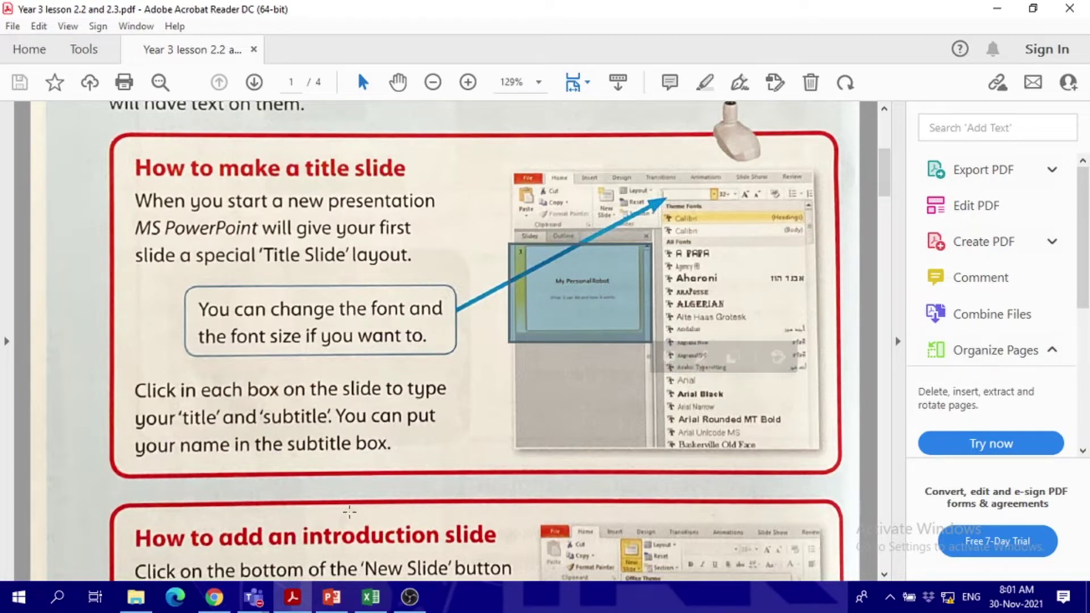
pyautogui.click(332, 597)
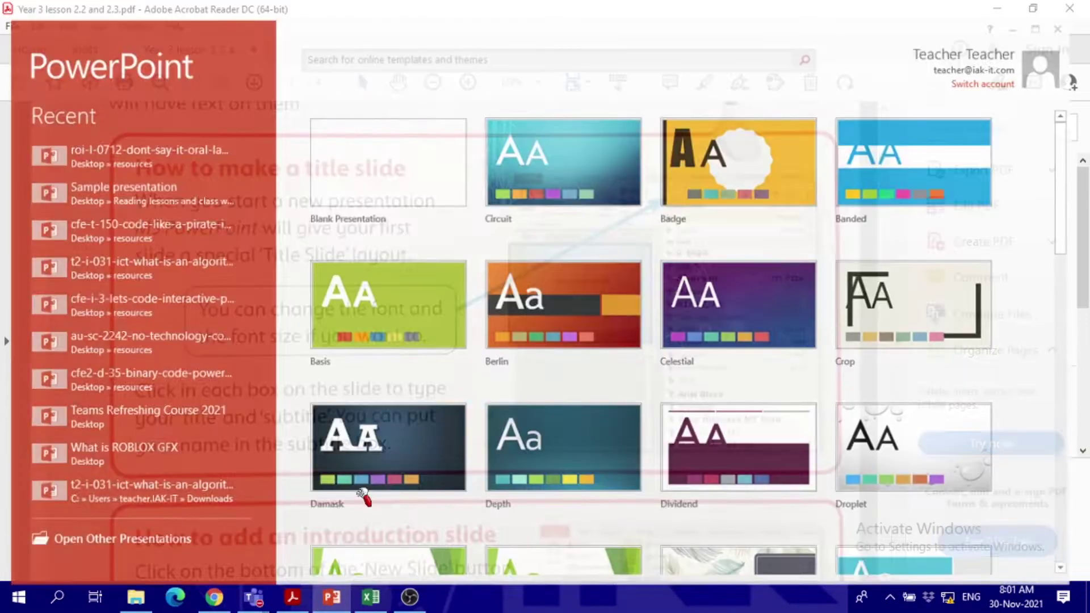
# - Start a blank presentation, glancing back at the lesson PDF before returning
pyautogui.click(346, 149)
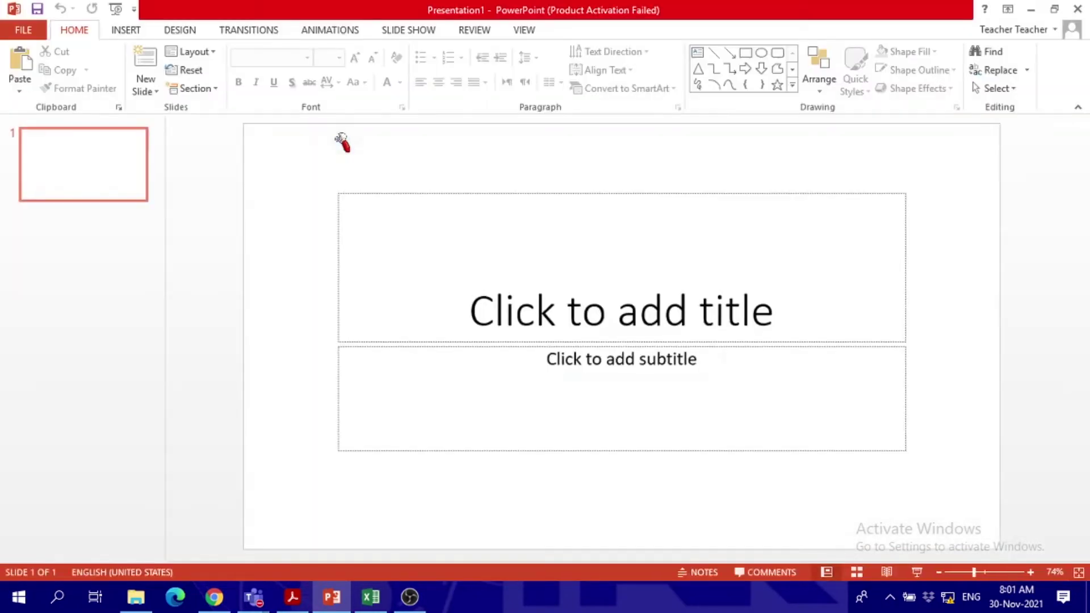
pyautogui.click(454, 198)
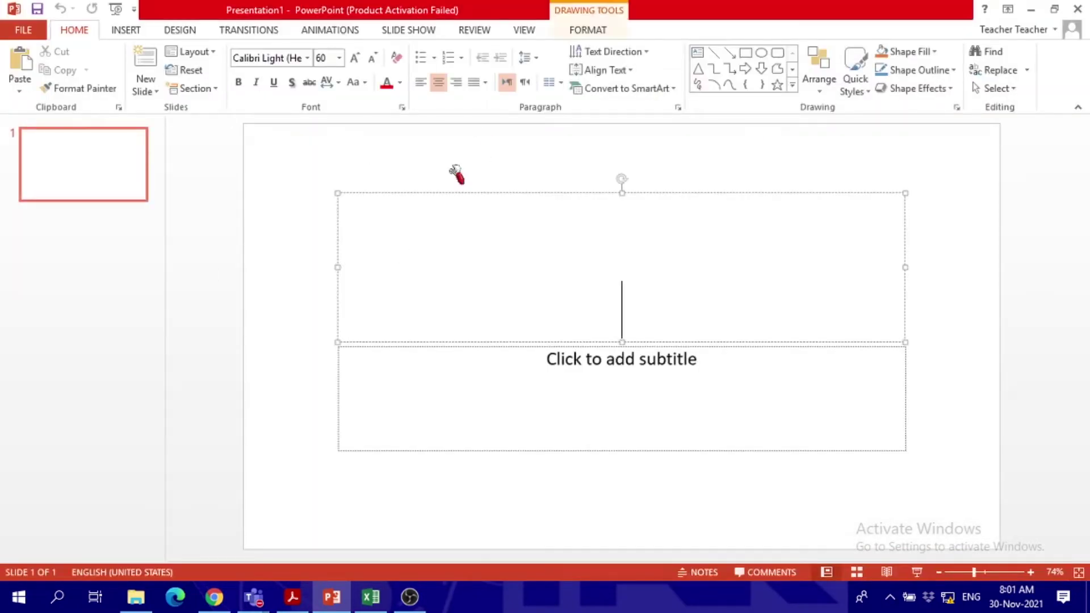
pyautogui.click(457, 174)
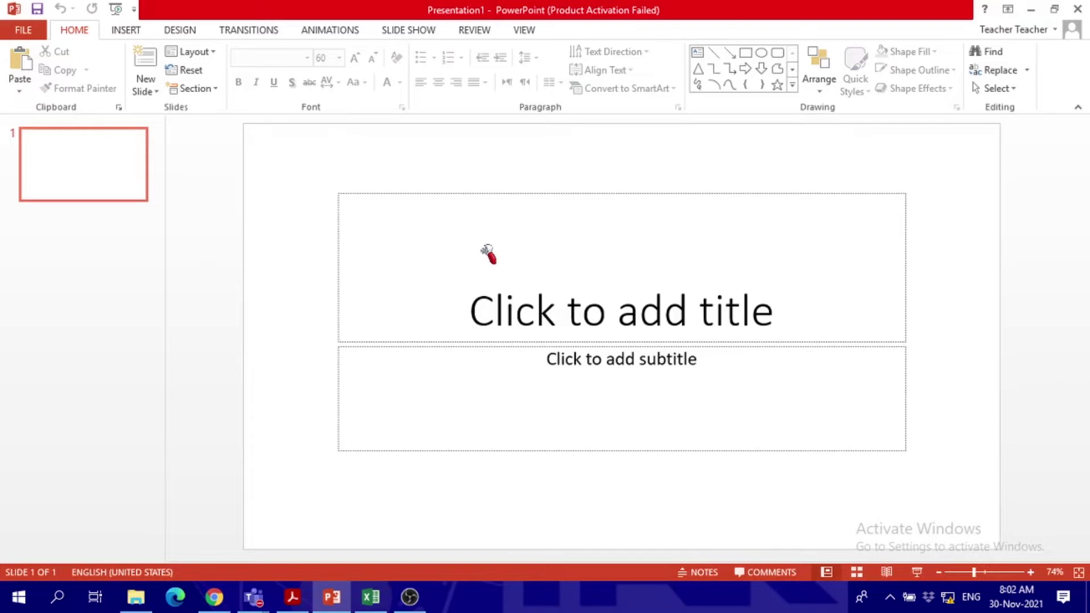
pyautogui.hotkey('alt', 'Tab')
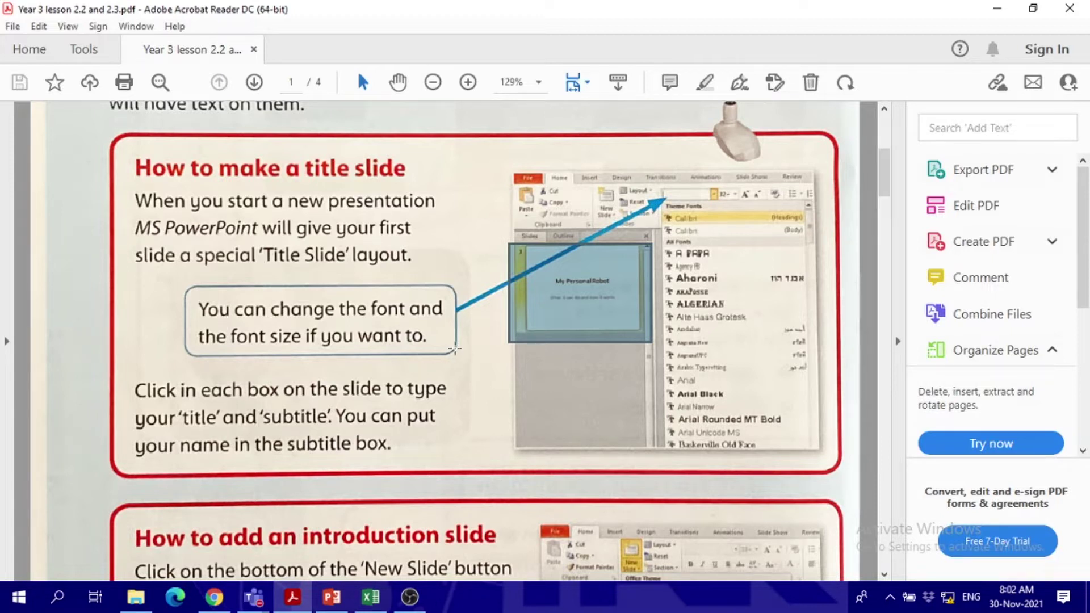
pyautogui.click(331, 597)
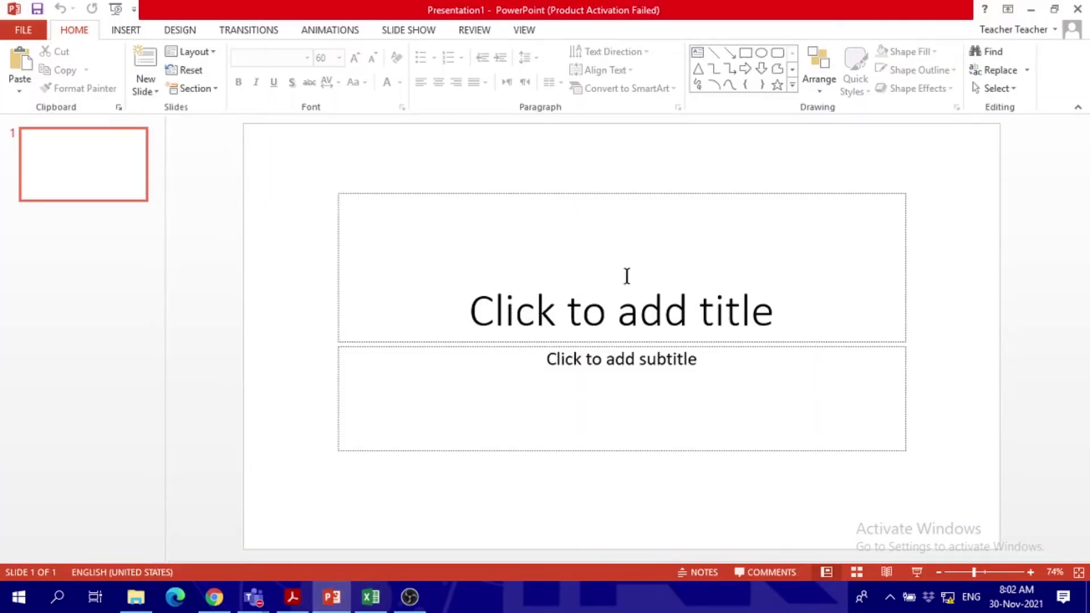
# - Title the slide 'My Personal Robot' and add a 'done by' subtitle with the author's name
pyautogui.click(615, 322)
pyautogui.write('My ')
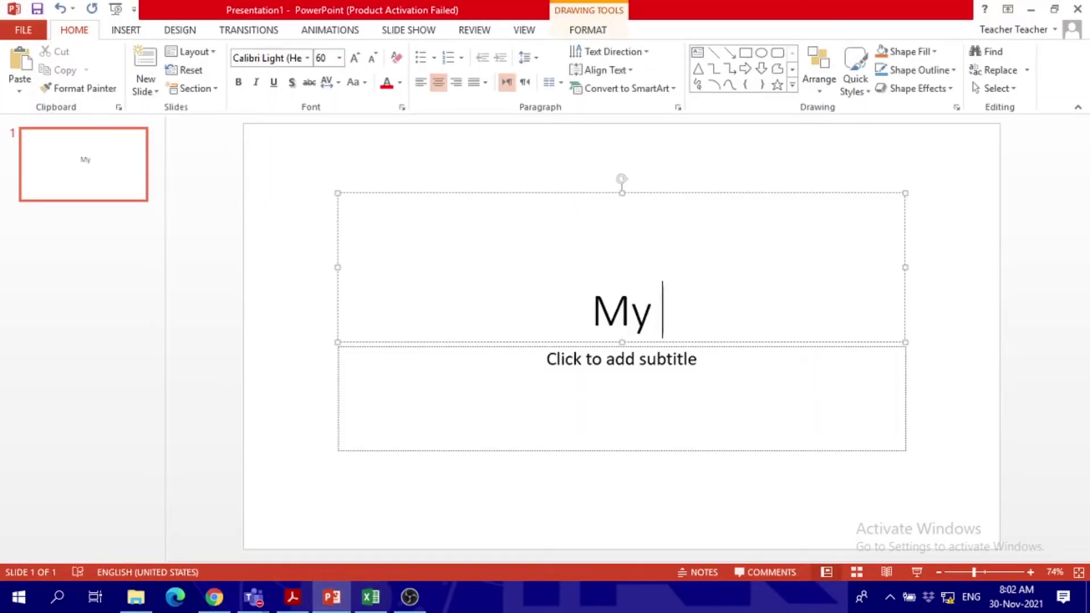
pyautogui.write('Personal ')
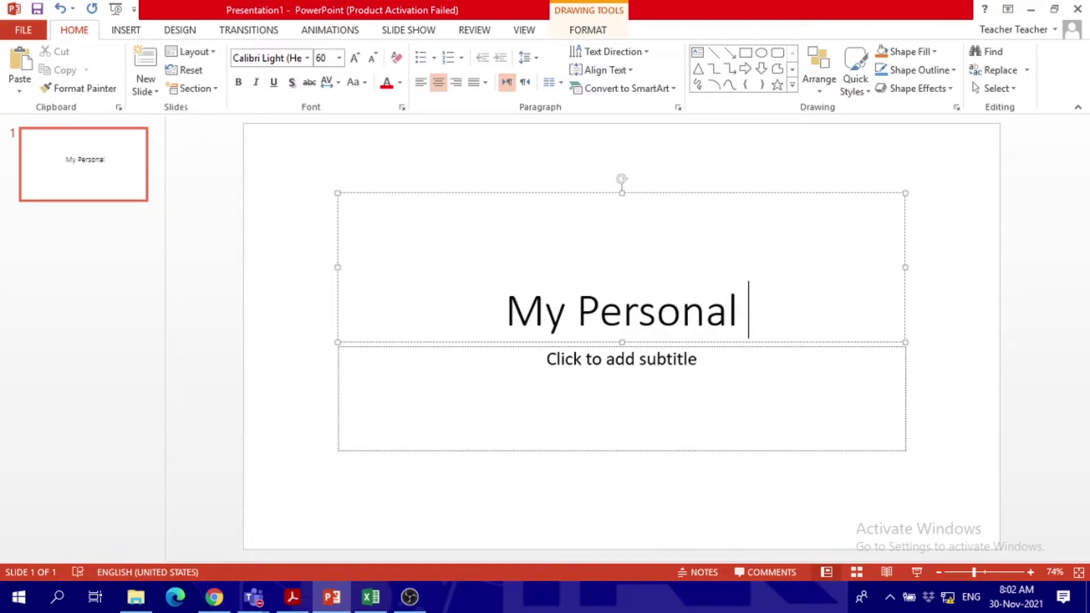
pyautogui.write('Robot')
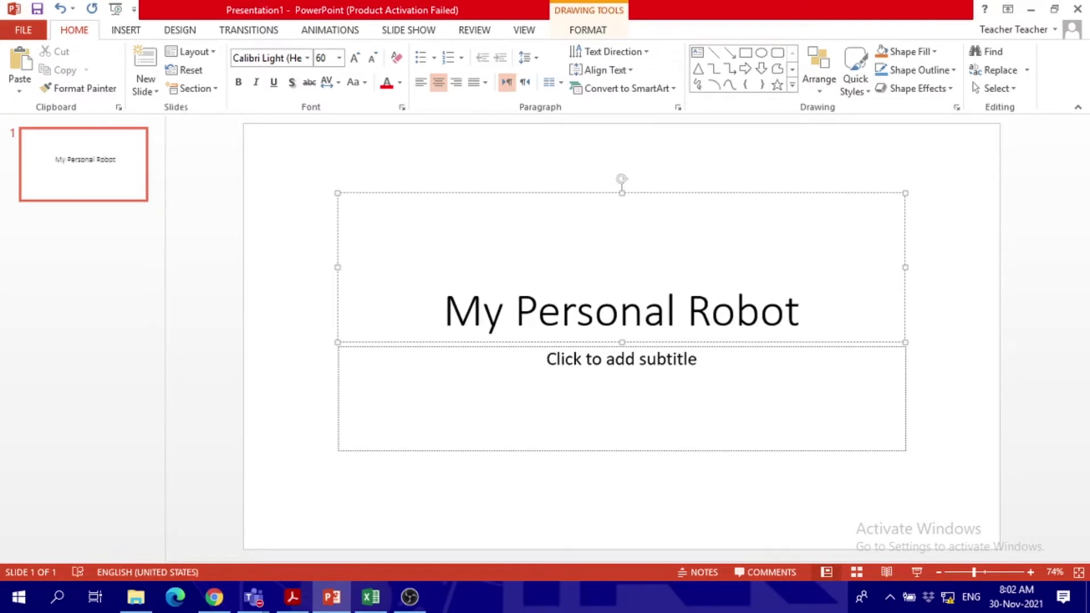
pyautogui.click(629, 363)
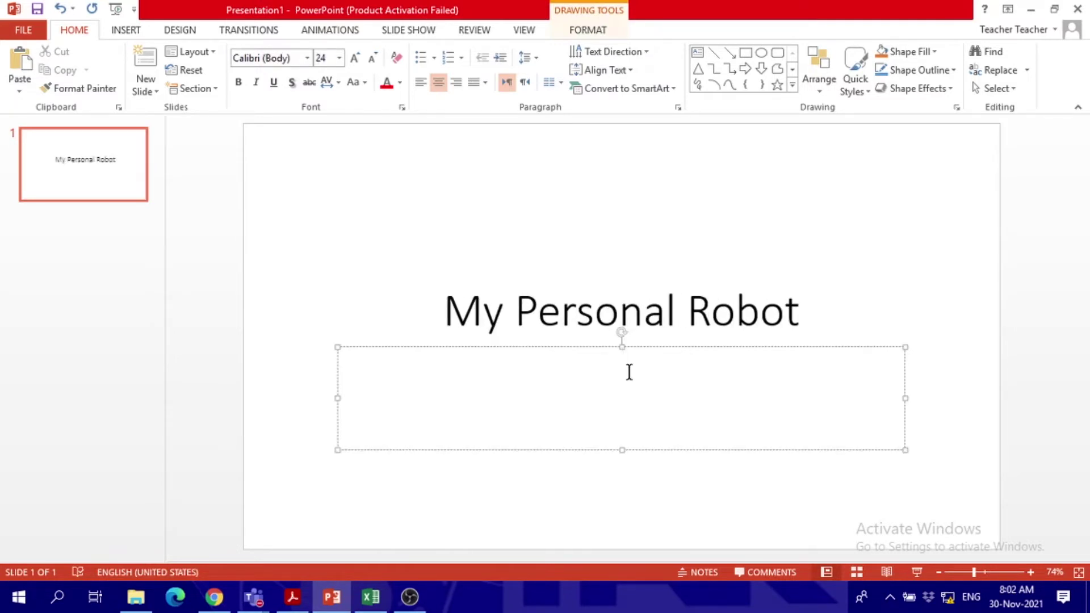
pyautogui.write('done by Ms. Rima')
pyautogui.hotkey('alt', 'Tab')
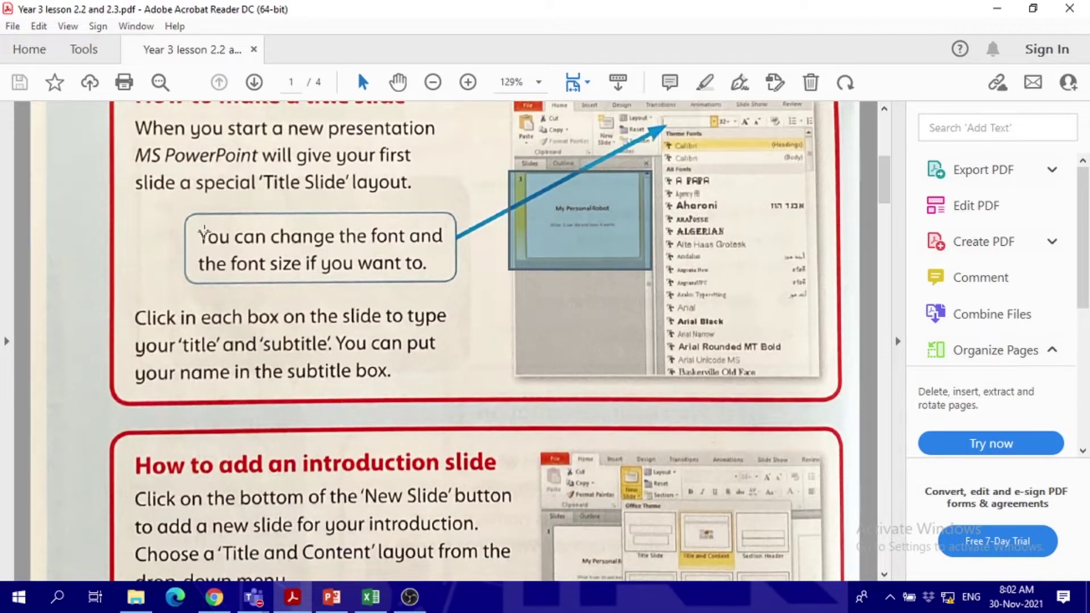
# - Highlight the lesson tip about changing font and font size, then return to the presentation
pyautogui.moveTo(198, 231); pyautogui.dragTo(437, 253)
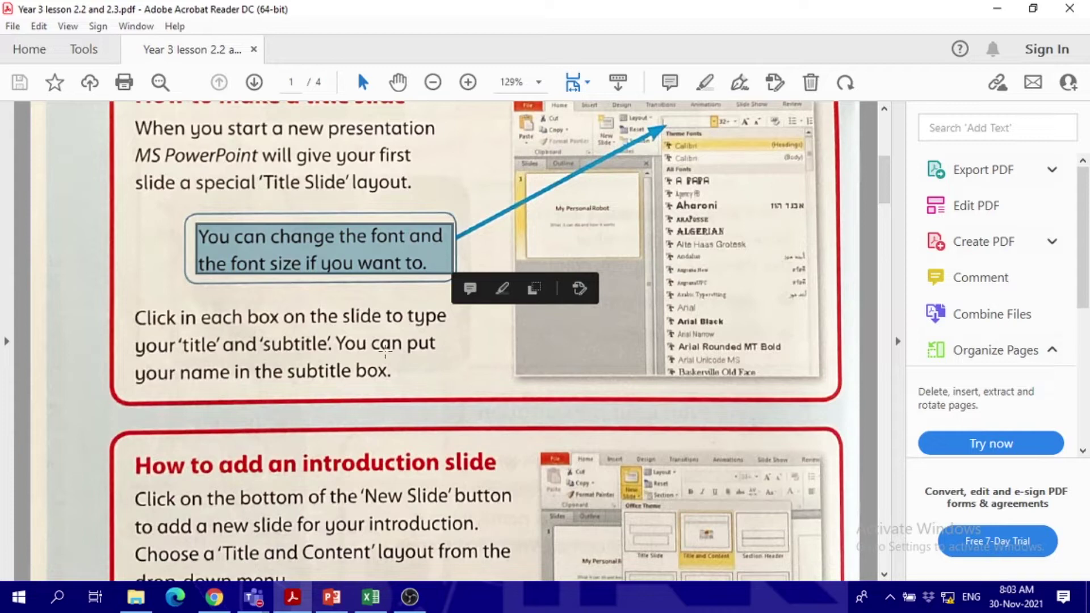
pyautogui.click(332, 597)
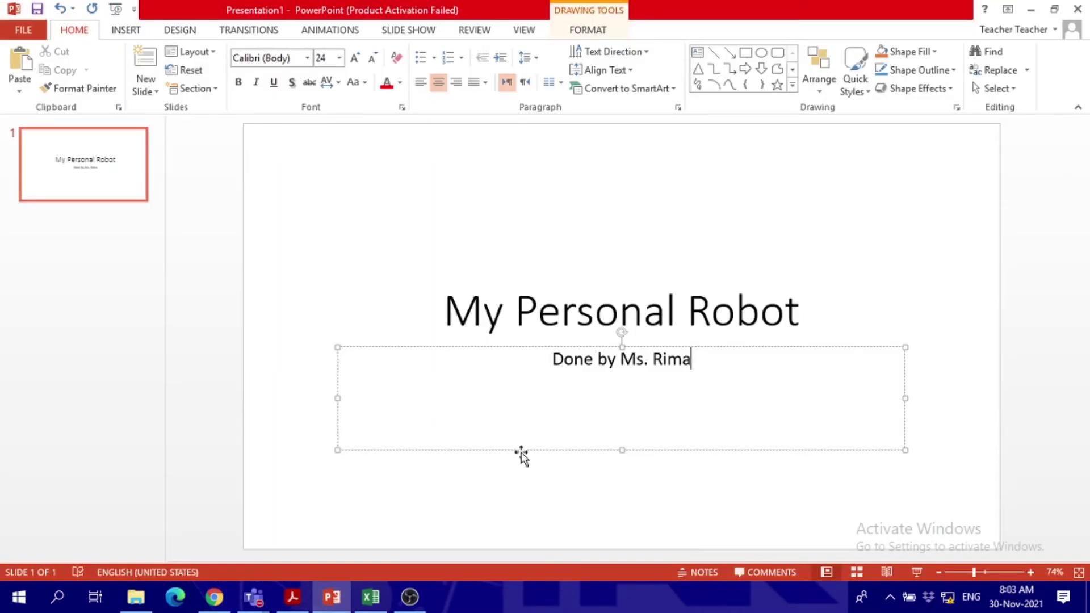
# - Format the 'My Personal Robot' title as light blue, 80 pt, Algerian font
pyautogui.tripleClick(516, 306)
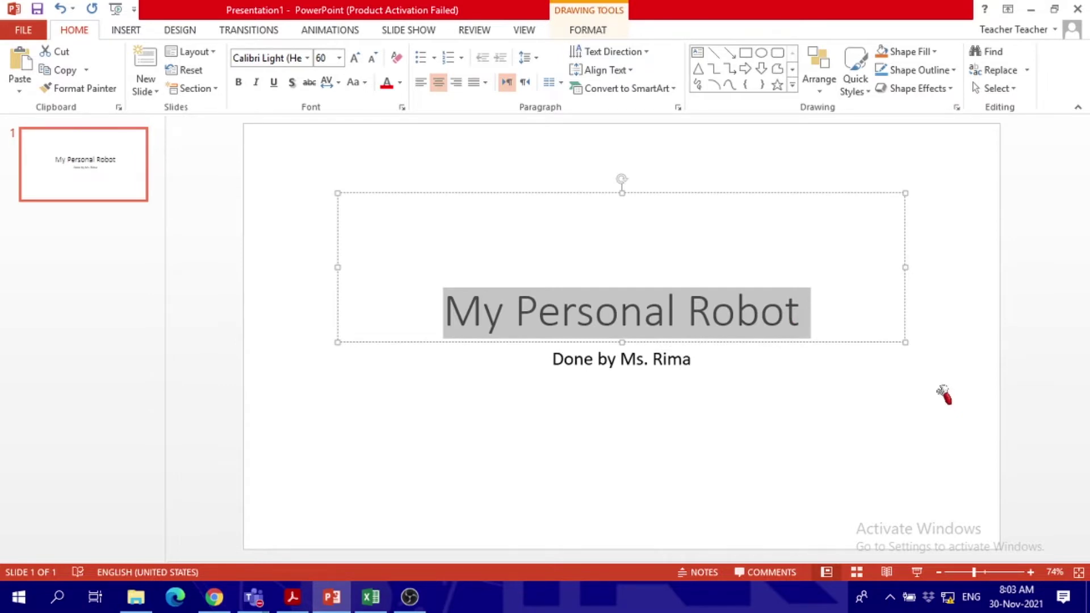
pyautogui.click(400, 82)
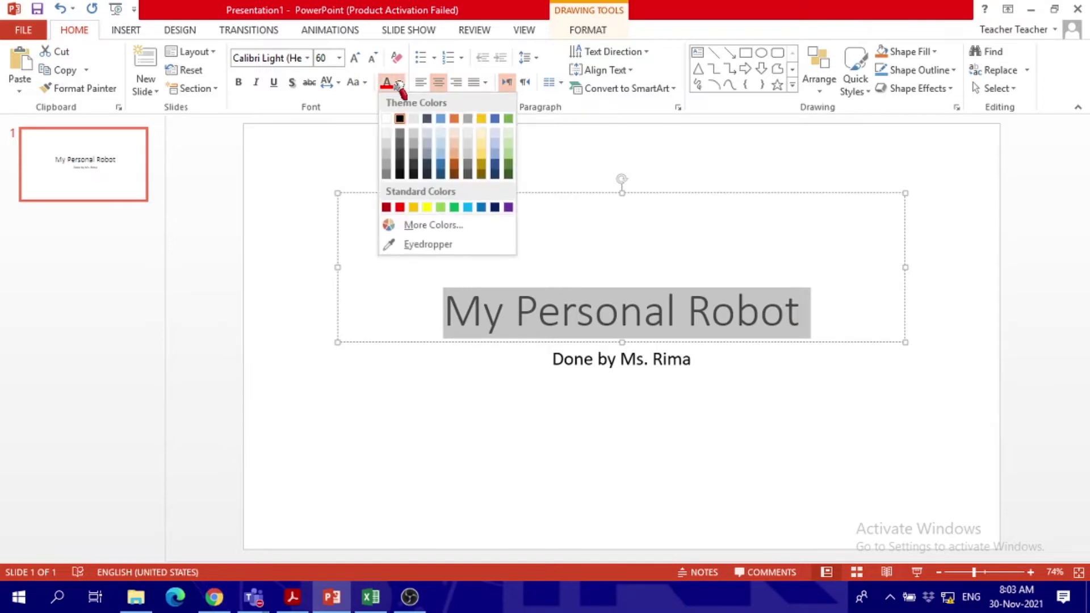
pyautogui.click(468, 208)
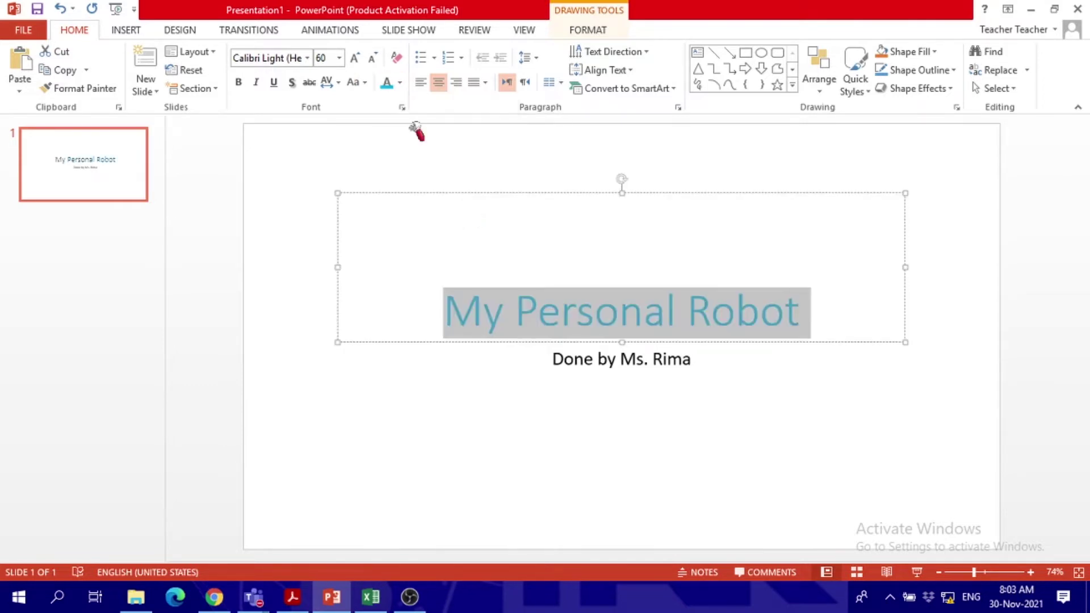
pyautogui.click(339, 58)
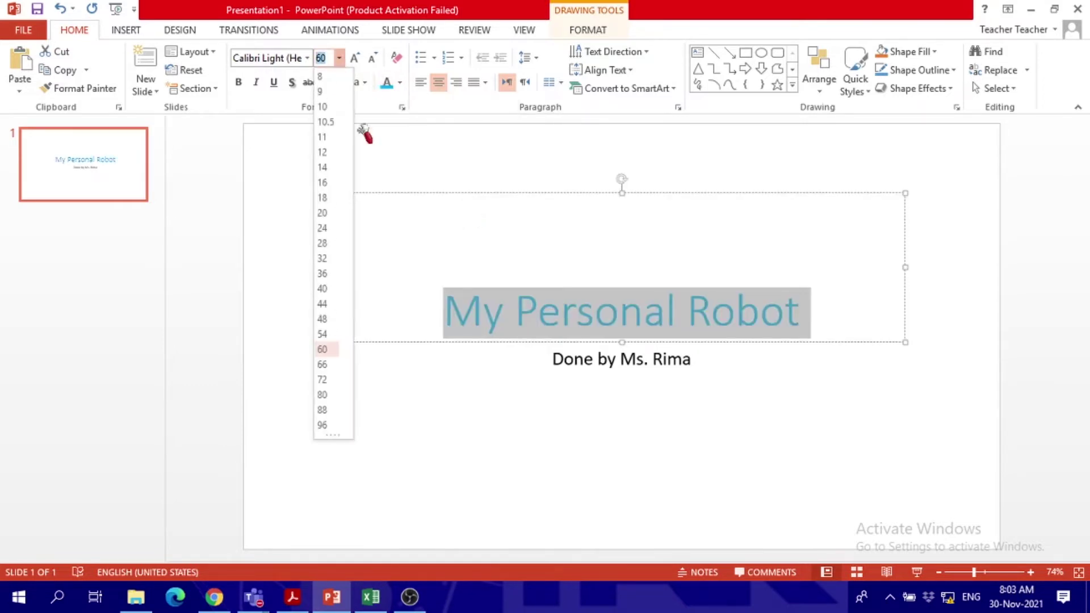
pyautogui.click(329, 412)
pyautogui.hotkey('ctrl', 'a')
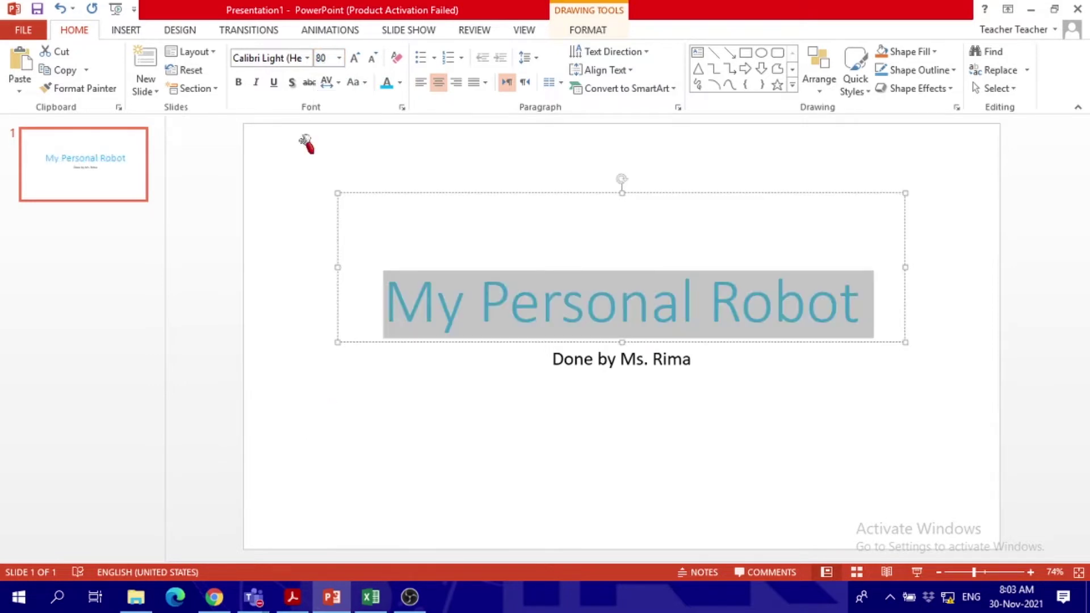
pyautogui.click(306, 58)
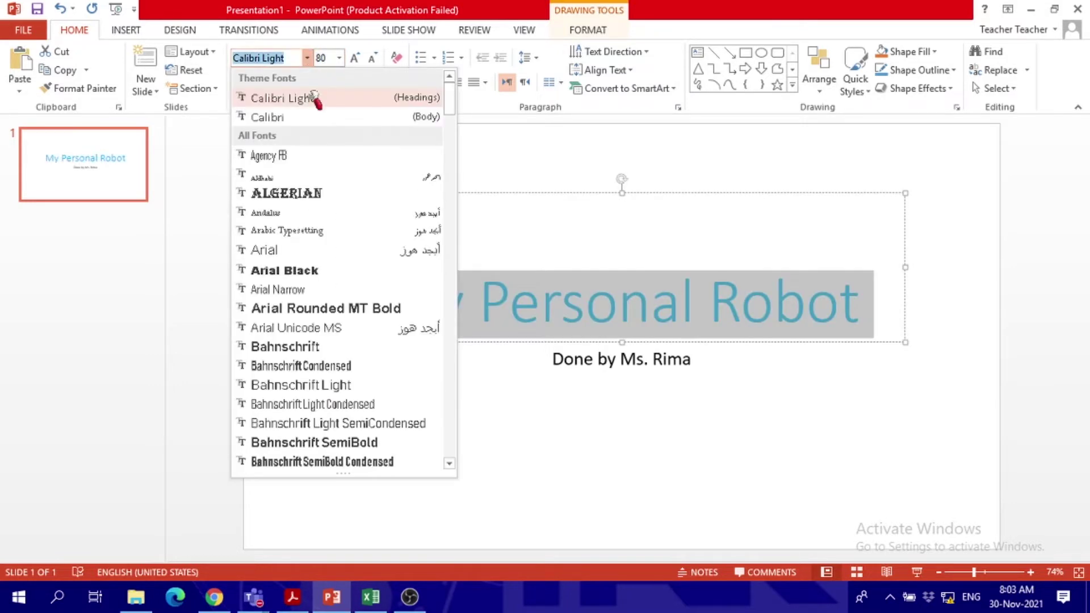
pyautogui.click(316, 195)
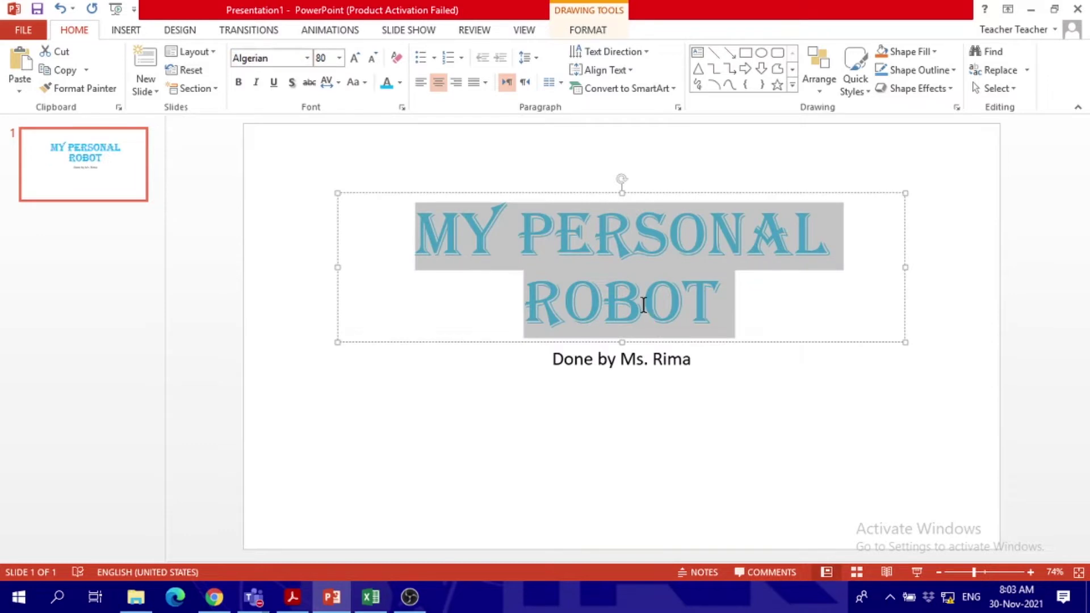
pyautogui.click(675, 324)
pyautogui.click(741, 363)
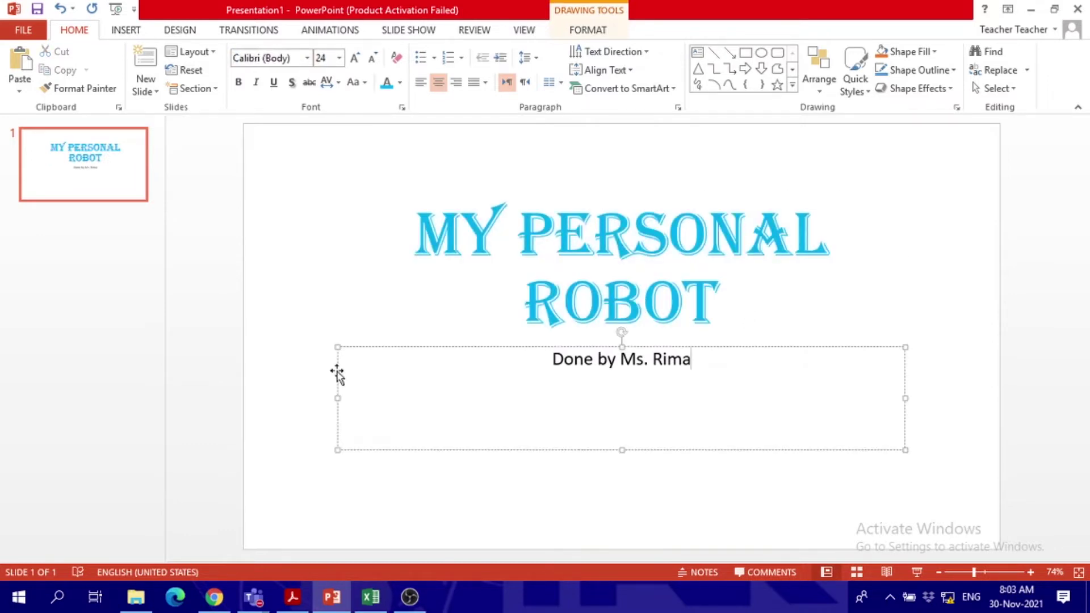
pyautogui.click(292, 599)
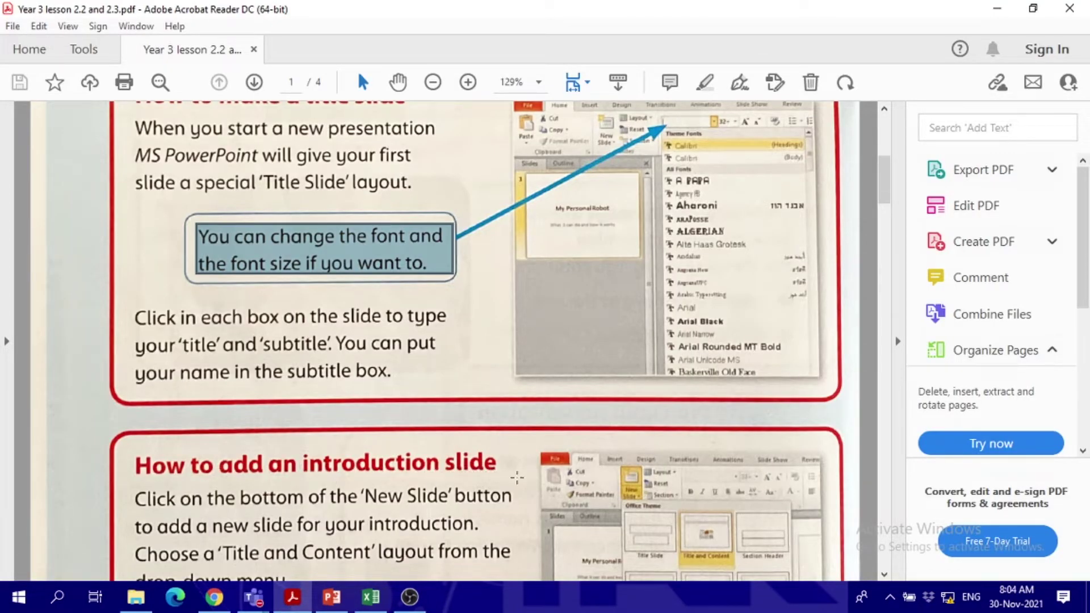
pyautogui.moveTo(883, 191)
pyautogui.mouseDown()
pyautogui.moveTo(883, 222)
pyautogui.moveTo(871, 192)
pyautogui.mouseUp()
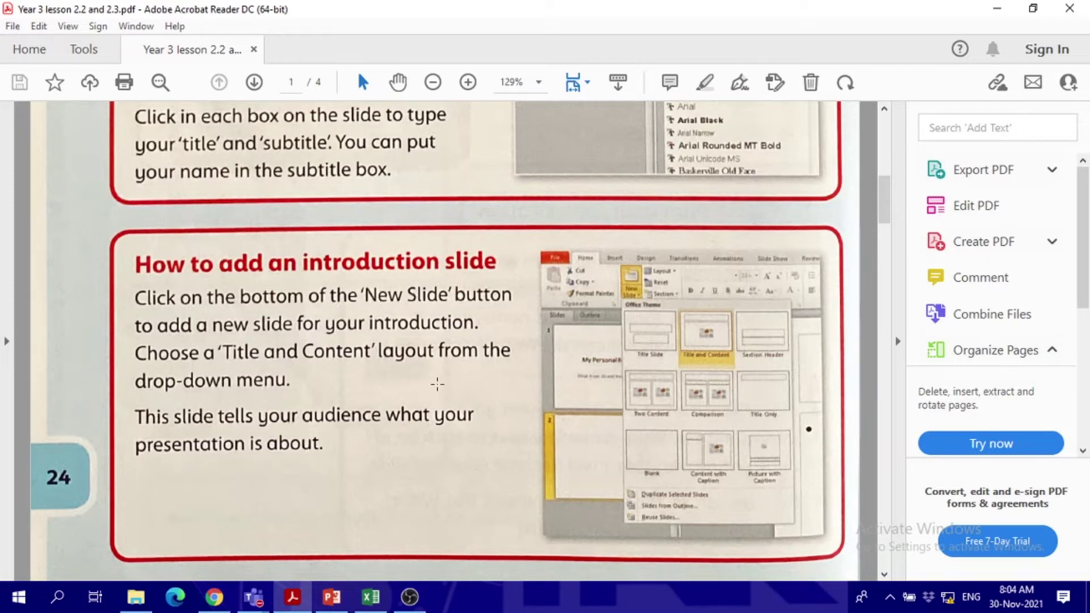
pyautogui.click(332, 597)
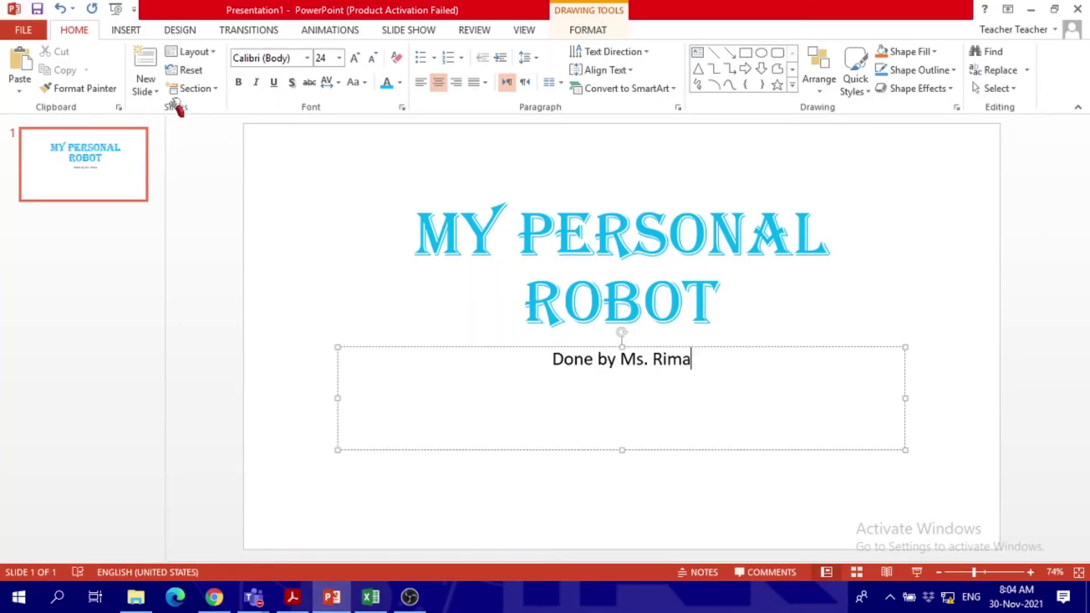
# - Insert slide 2 using the Title and Content layout
pyautogui.click(152, 92)
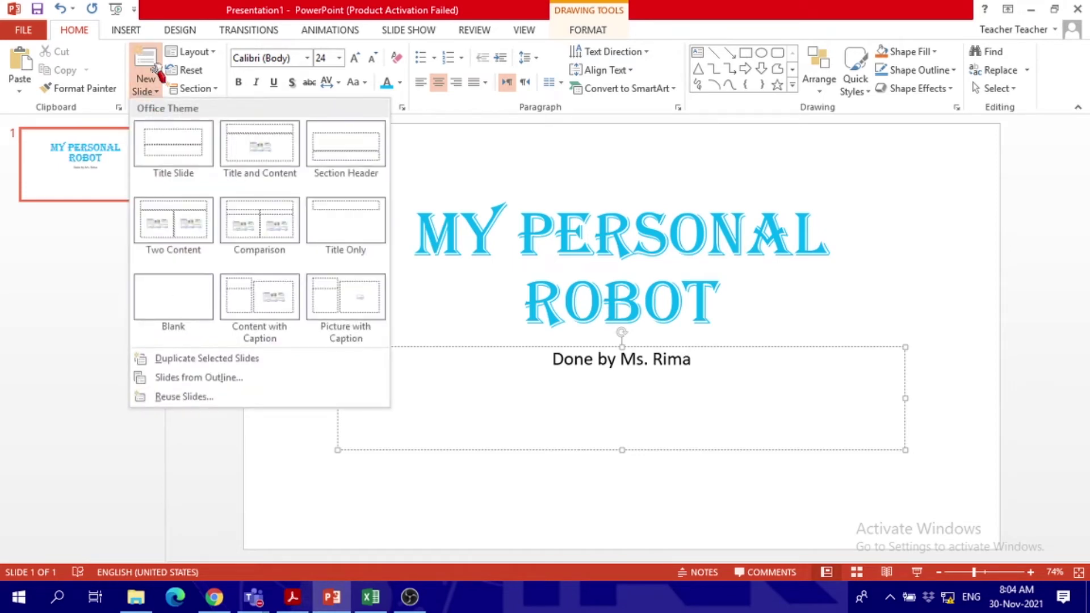
pyautogui.click(263, 161)
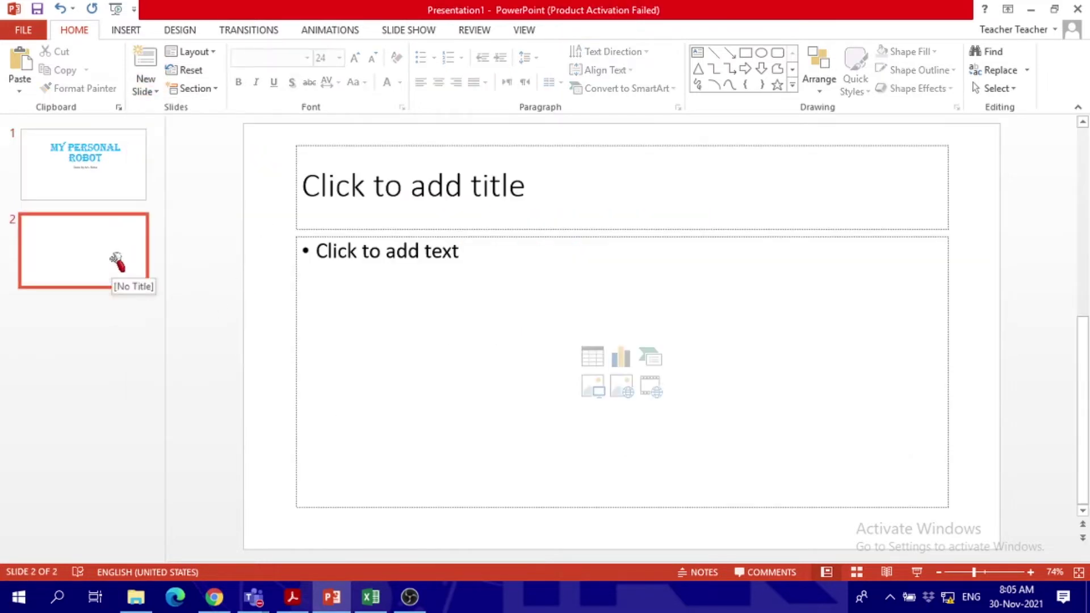
pyautogui.click(294, 597)
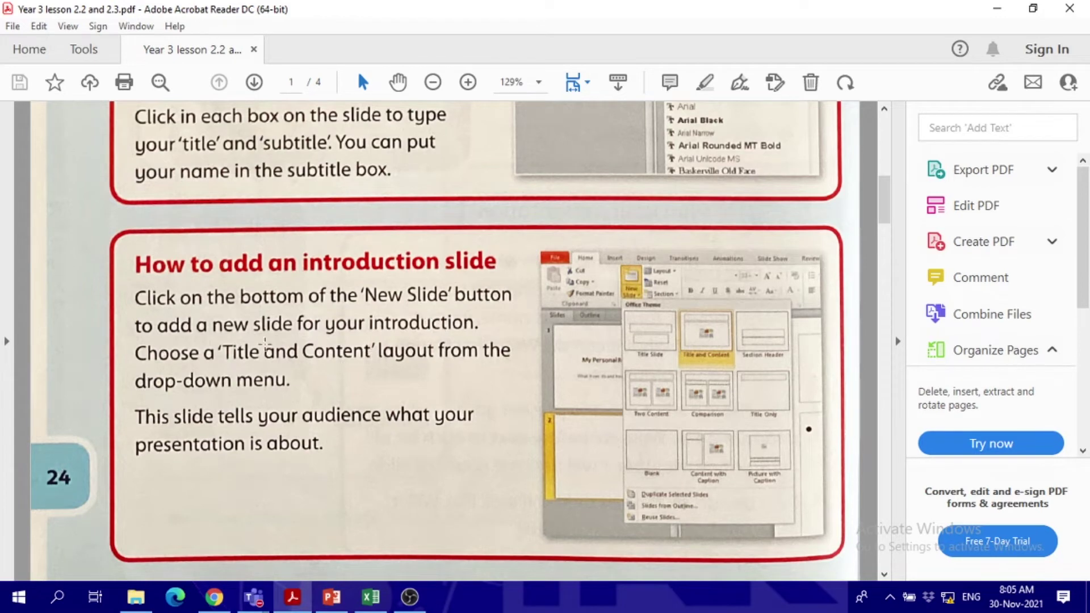
# - Highlight 'Title and Content' in the lesson PDF, then return to the empty slide 2
pyautogui.moveTo(212, 340); pyautogui.dragTo(361, 354)
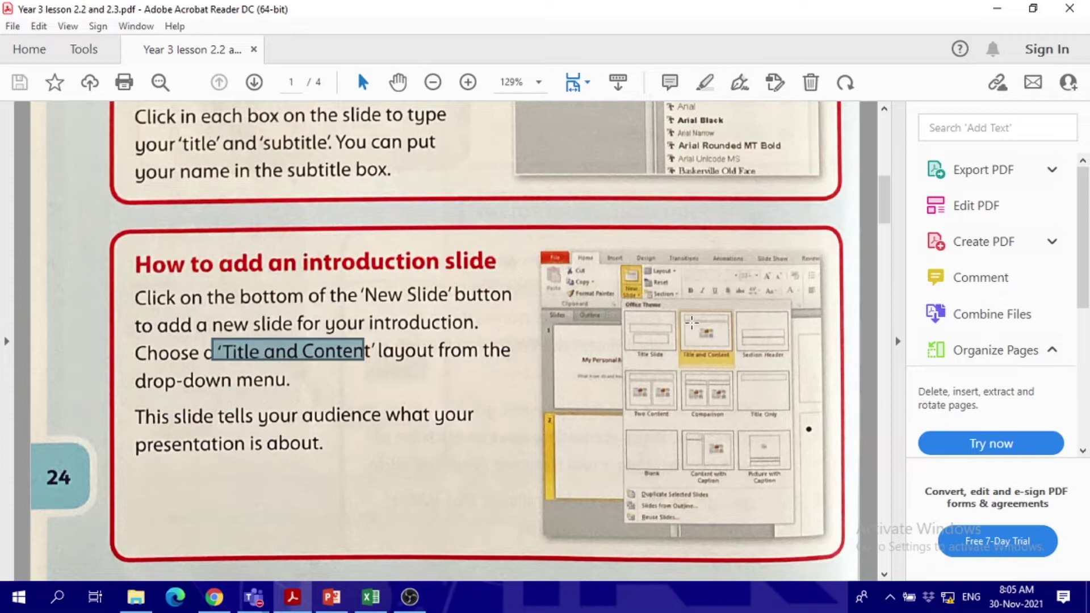
pyautogui.hotkey('alt', 'Tab')
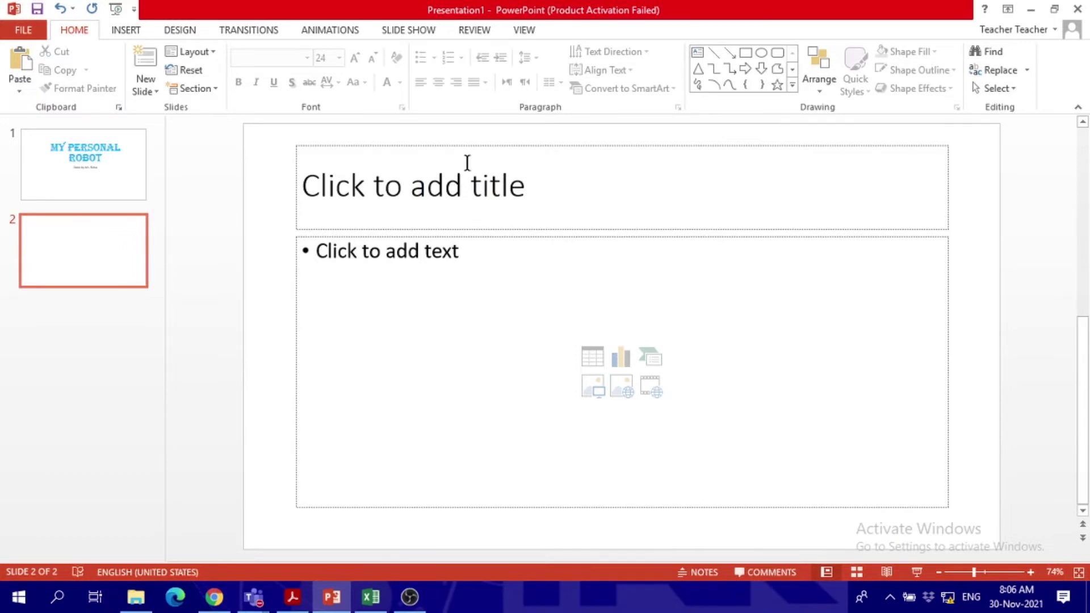
# - Enter 'What I am going to talk about' as the slide 2 title
pyautogui.click(444, 191)
pyautogui.write('W')
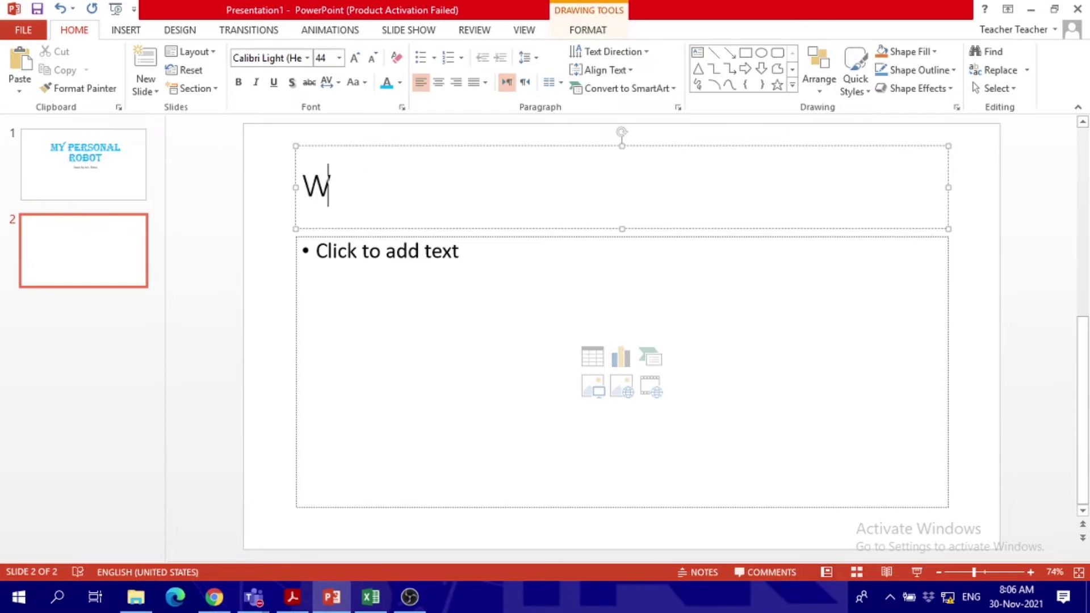
pyautogui.write('hat I am')
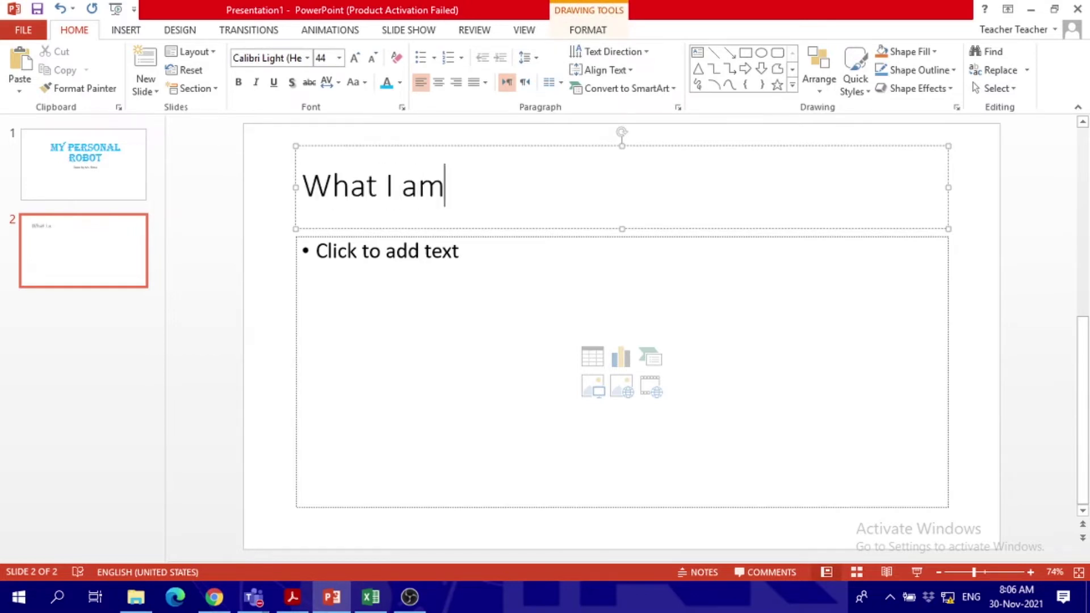
pyautogui.write(' going ')
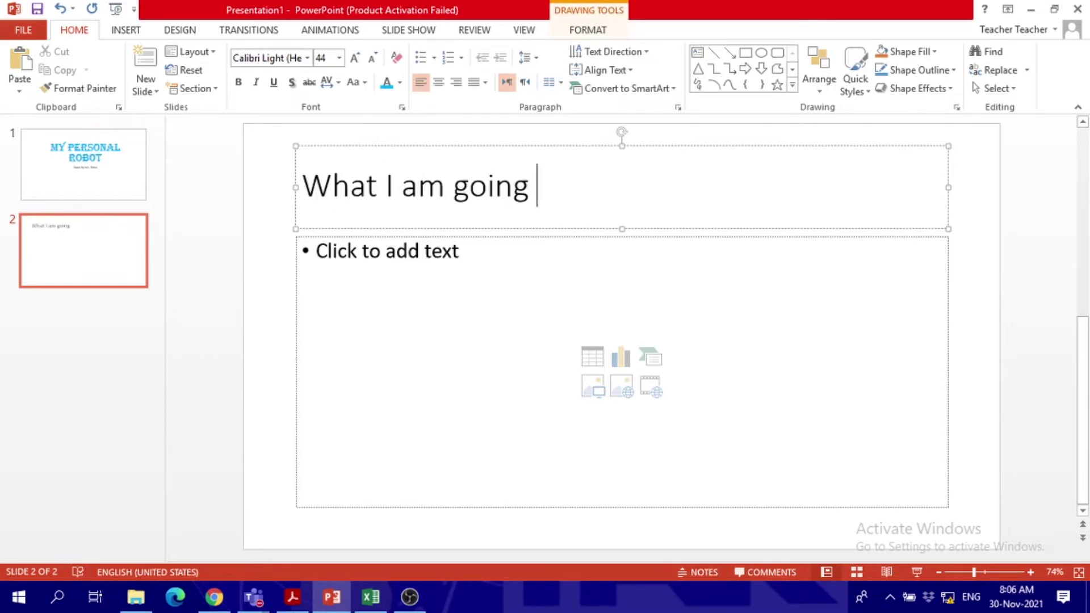
pyautogui.write('to talk about')
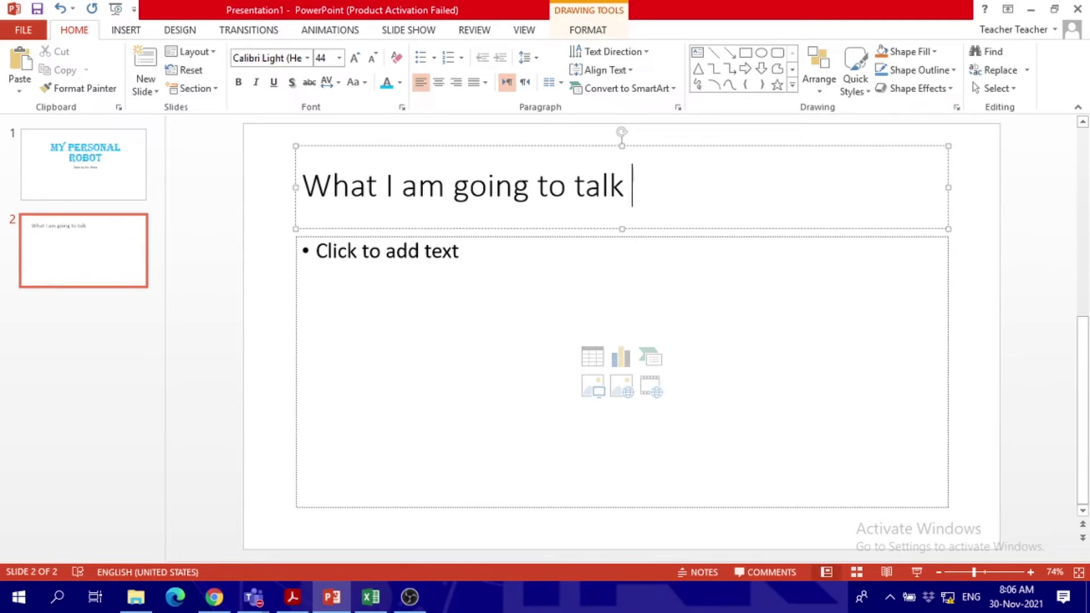
pyautogui.click(381, 257)
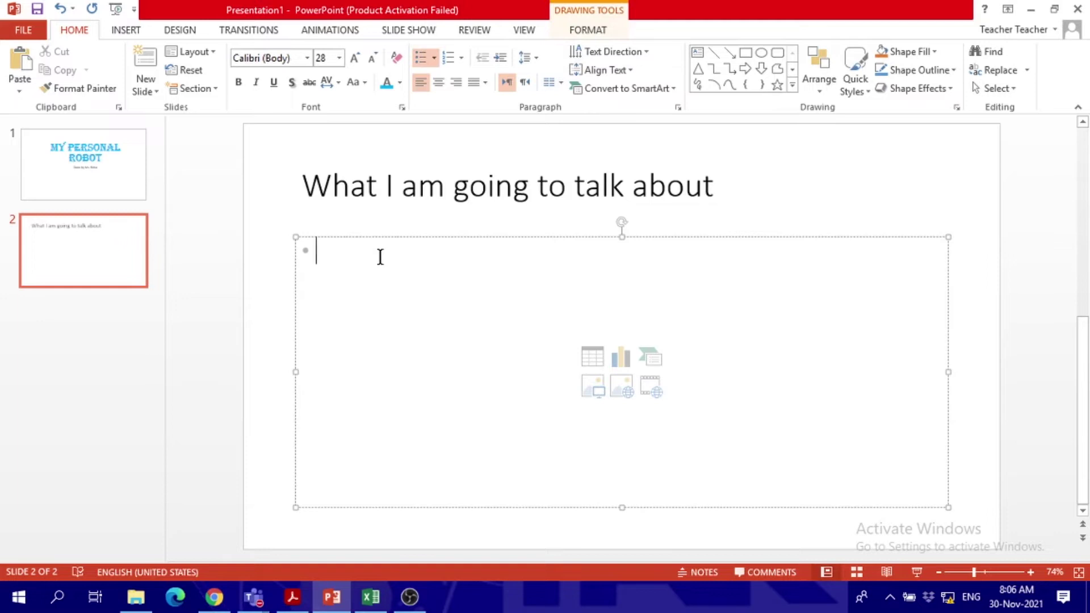
pyautogui.click(453, 194)
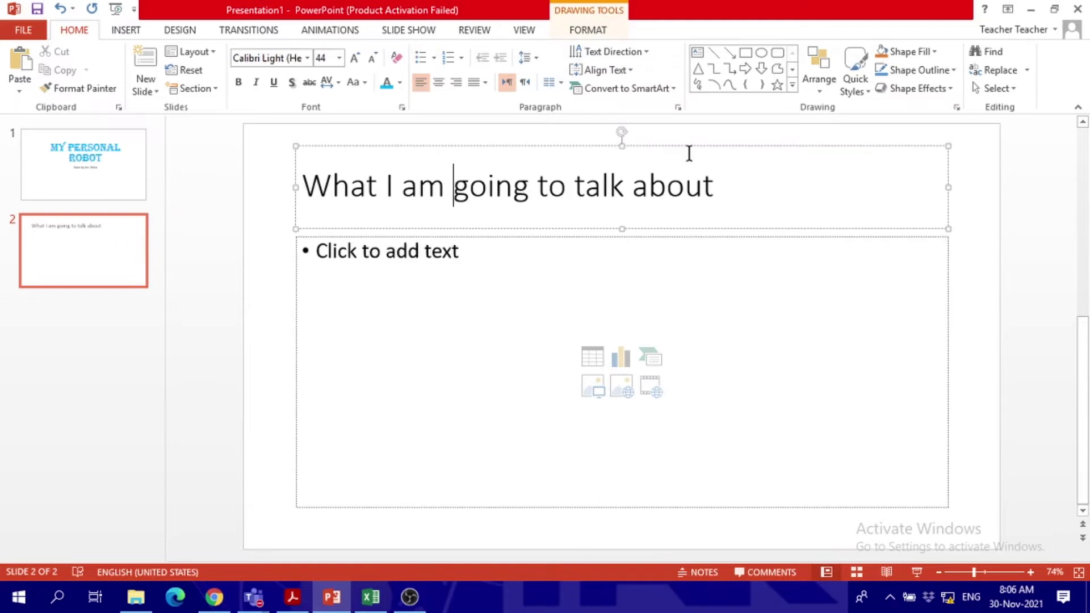
# - Change the 'What I am going to talk about' title font to Arial Black
pyautogui.moveTo(715, 176); pyautogui.dragTo(298, 193)
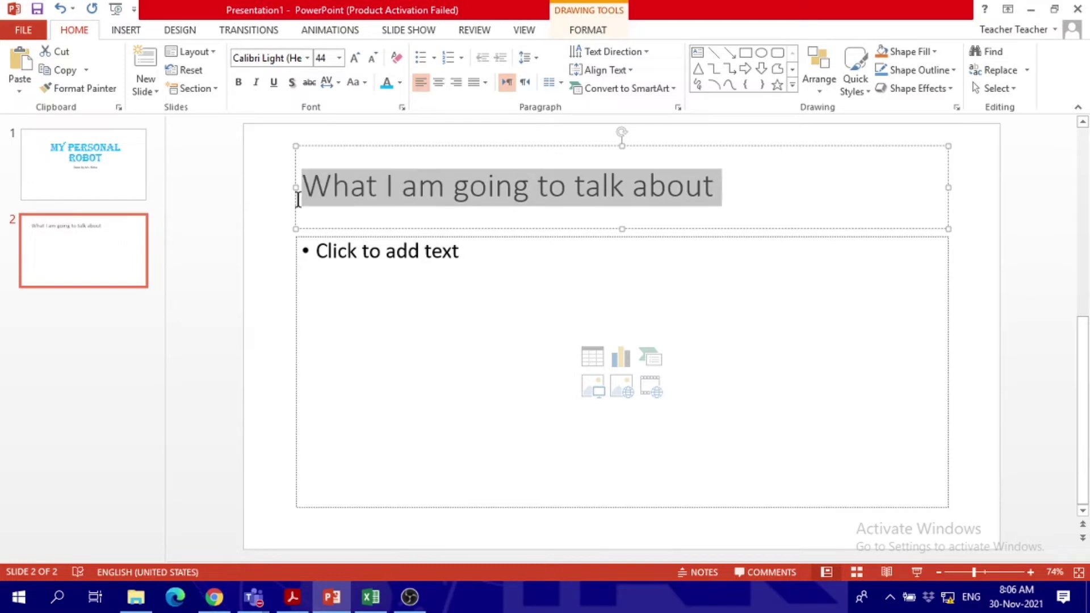
pyautogui.click(307, 58)
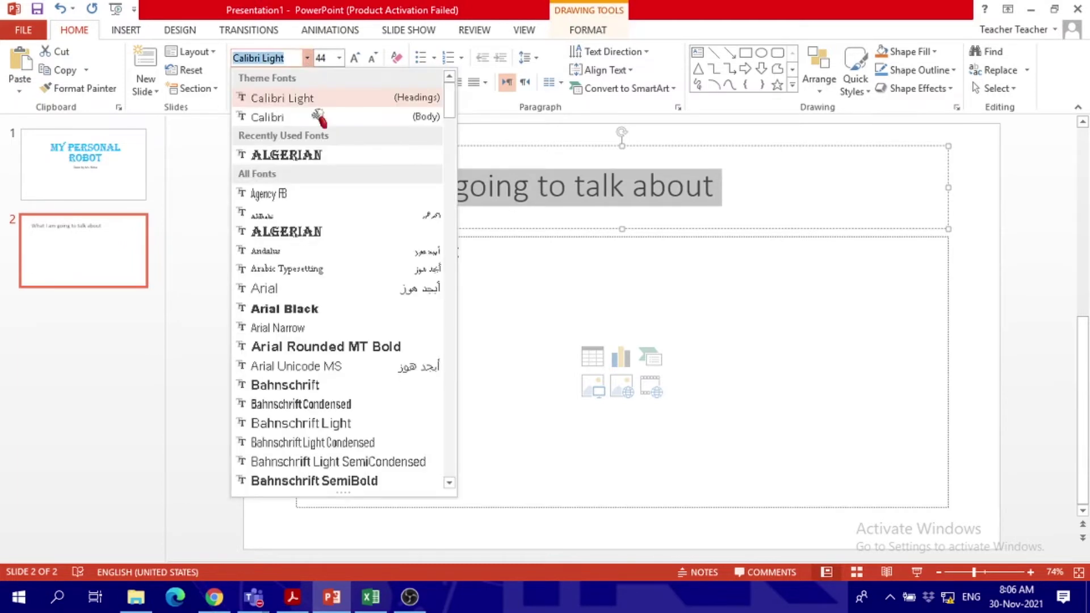
pyautogui.click(303, 309)
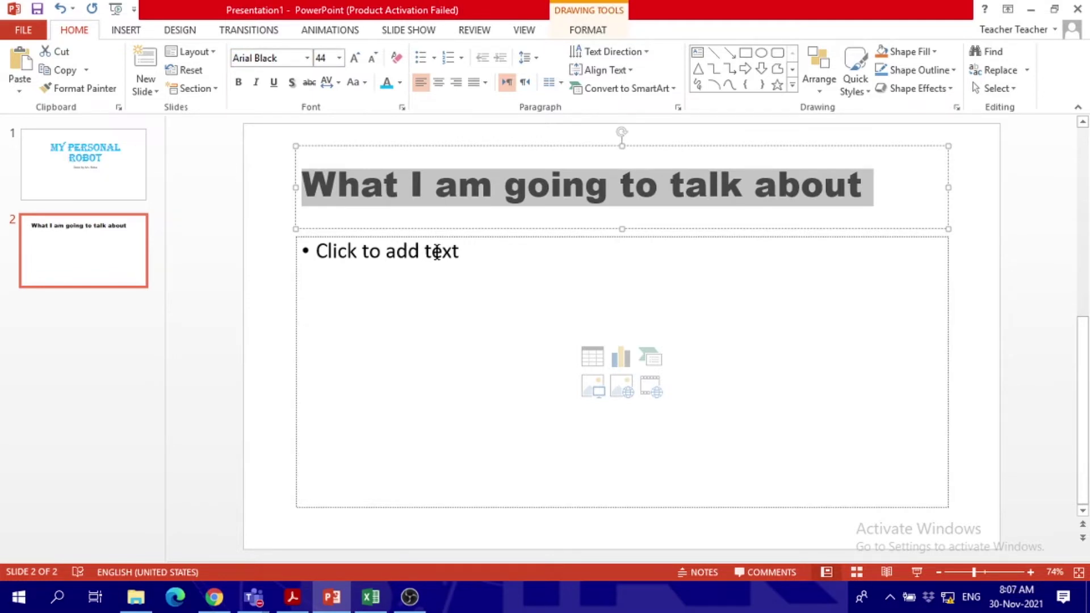
pyautogui.click(406, 276)
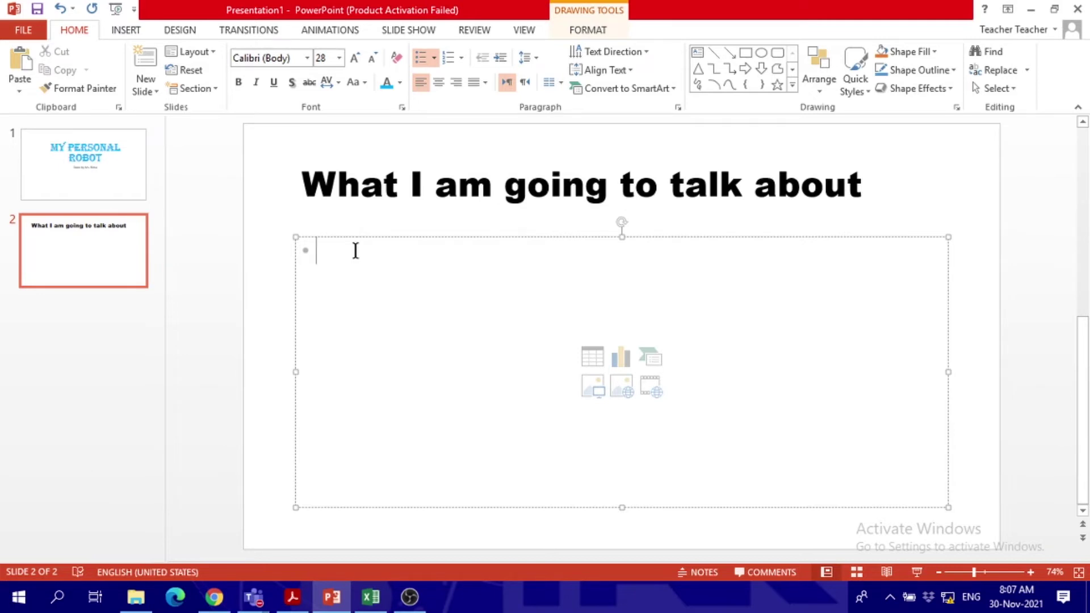
# - Enter four bullets: My robot's name, What he is like, what can he do, A quiz to test your memory
pyautogui.write('My robot')
pyautogui.press('BackSpace')
pyautogui.write("t's name")
pyautogui.press('Return')
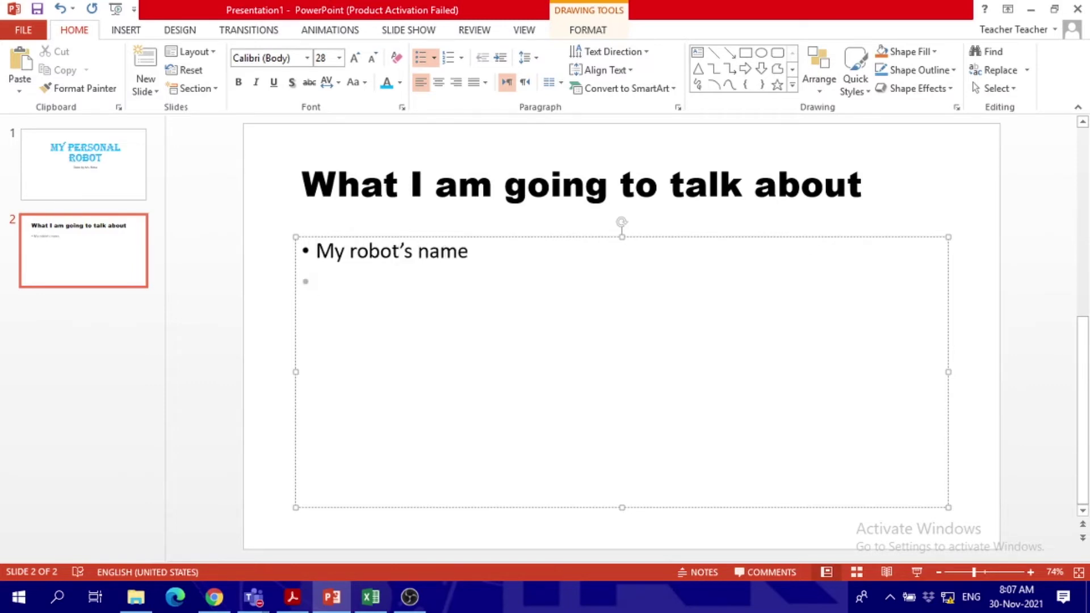
pyautogui.write('What he is like')
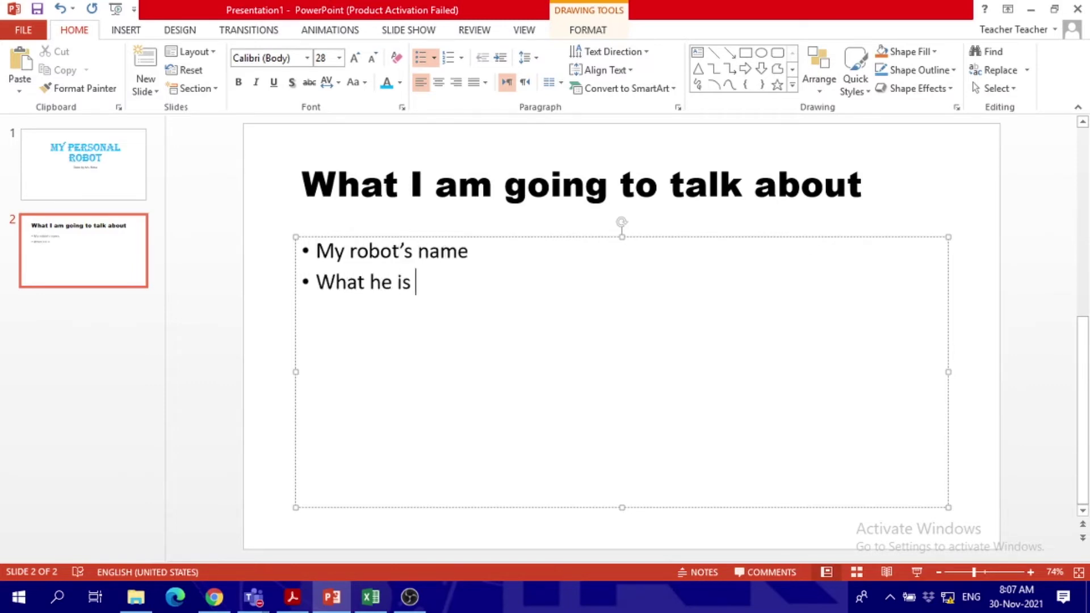
pyautogui.press('Return')
pyautogui.write('what can he do')
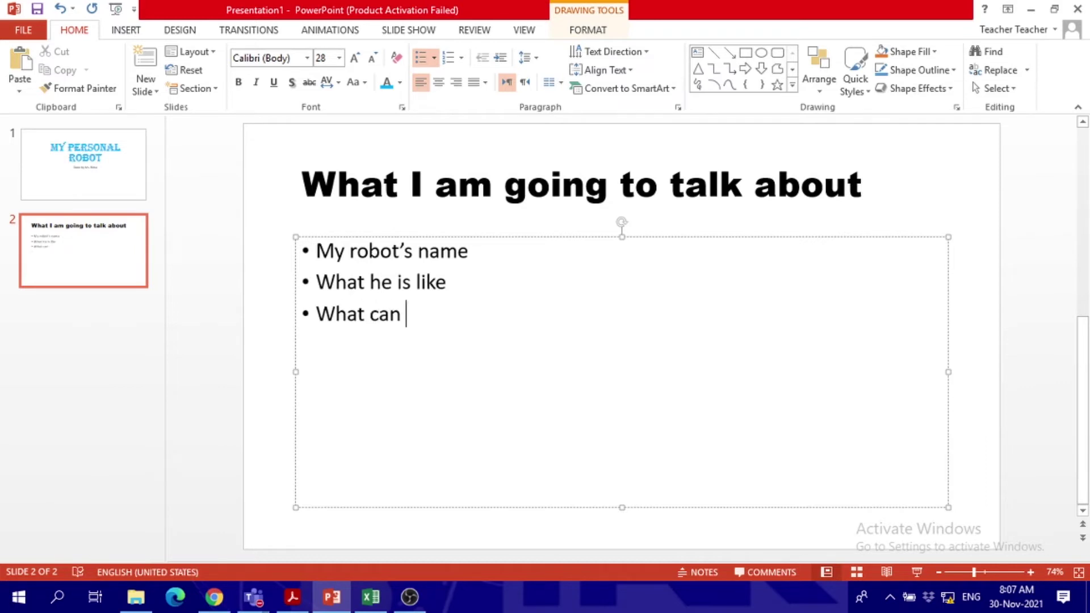
pyautogui.press('Return')
pyautogui.write('A quiz to te')
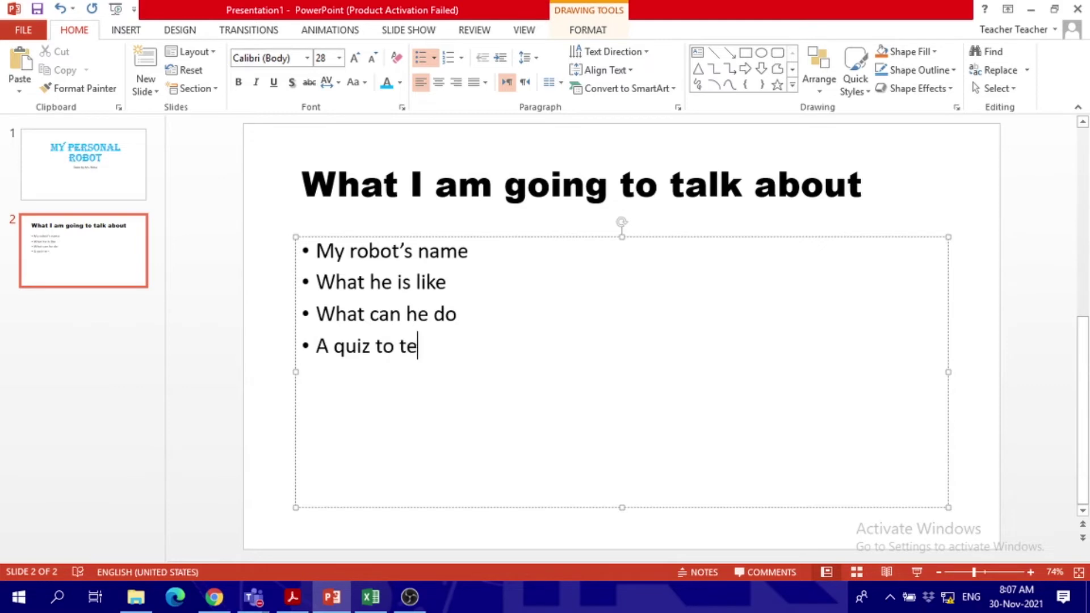
pyautogui.write('st your memory')
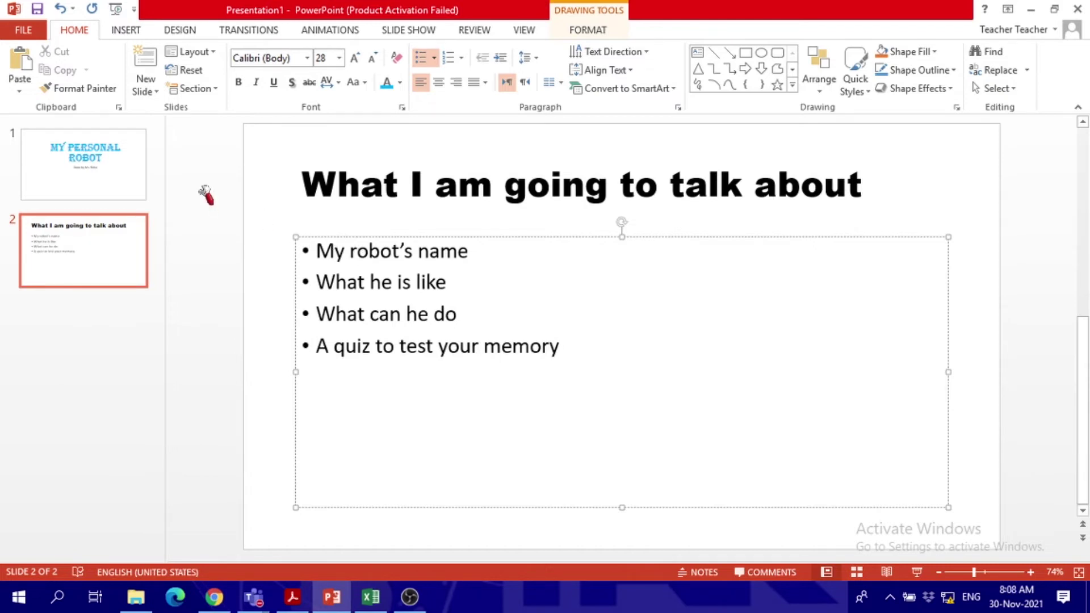
pyautogui.click(145, 86)
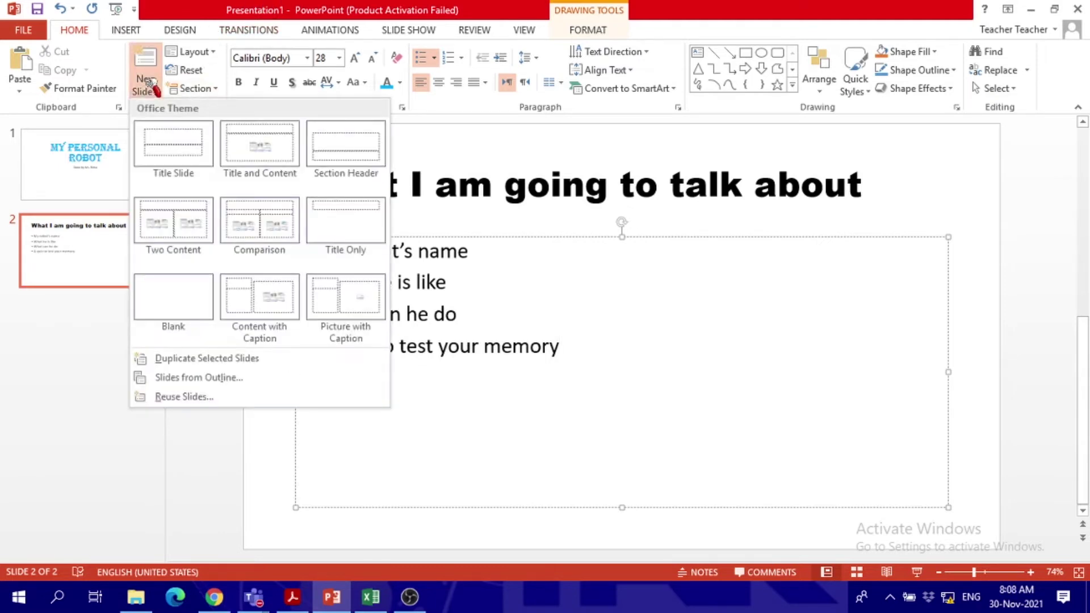
# - Add a Title and Content slide titled 'My robot Bod'
pyautogui.click(265, 149)
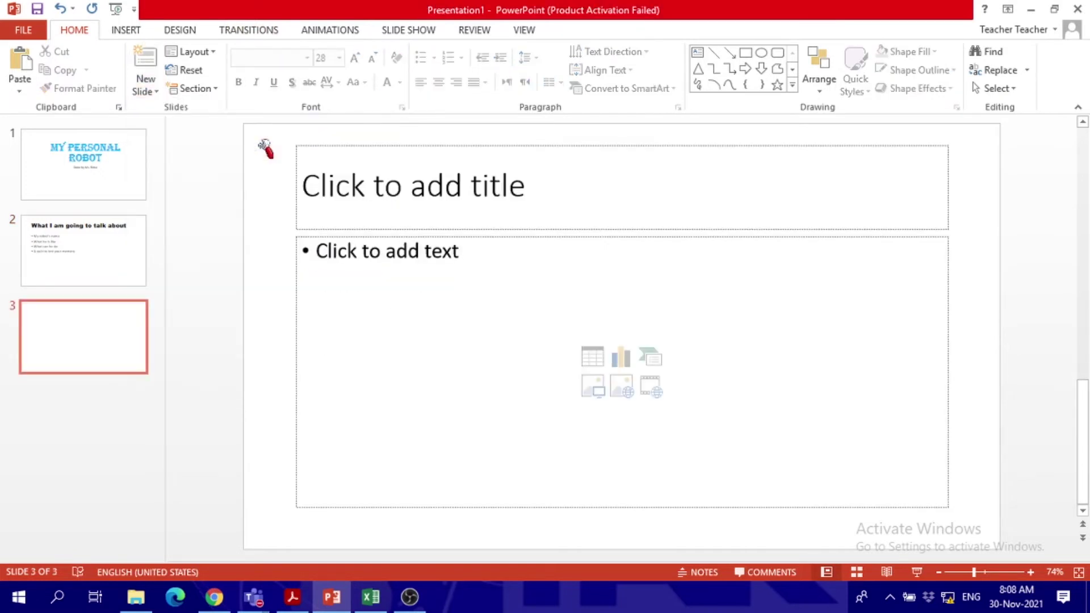
pyautogui.click(391, 189)
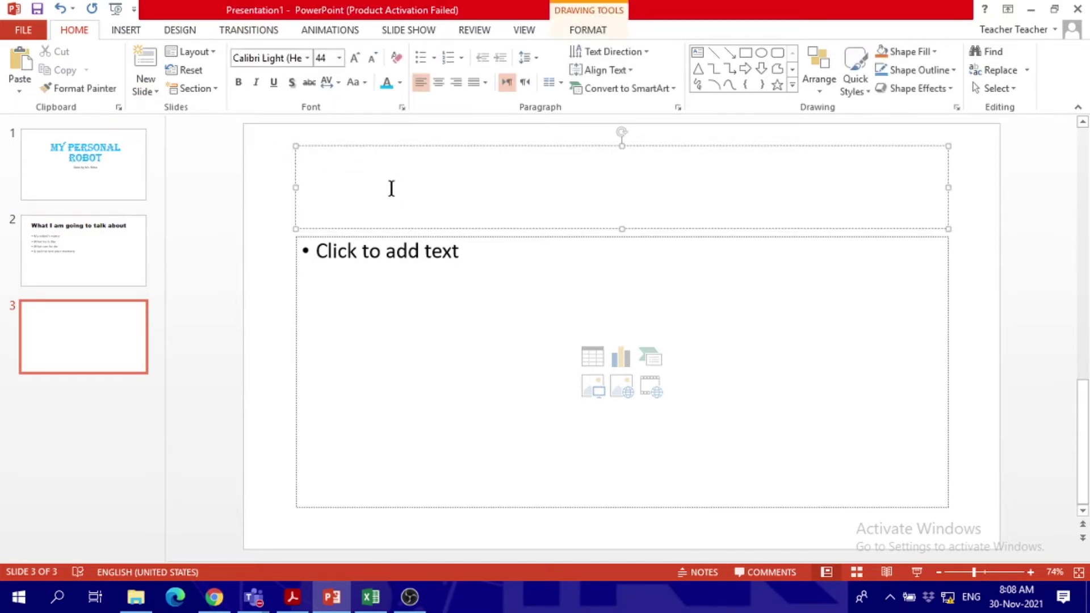
pyautogui.write('My ')
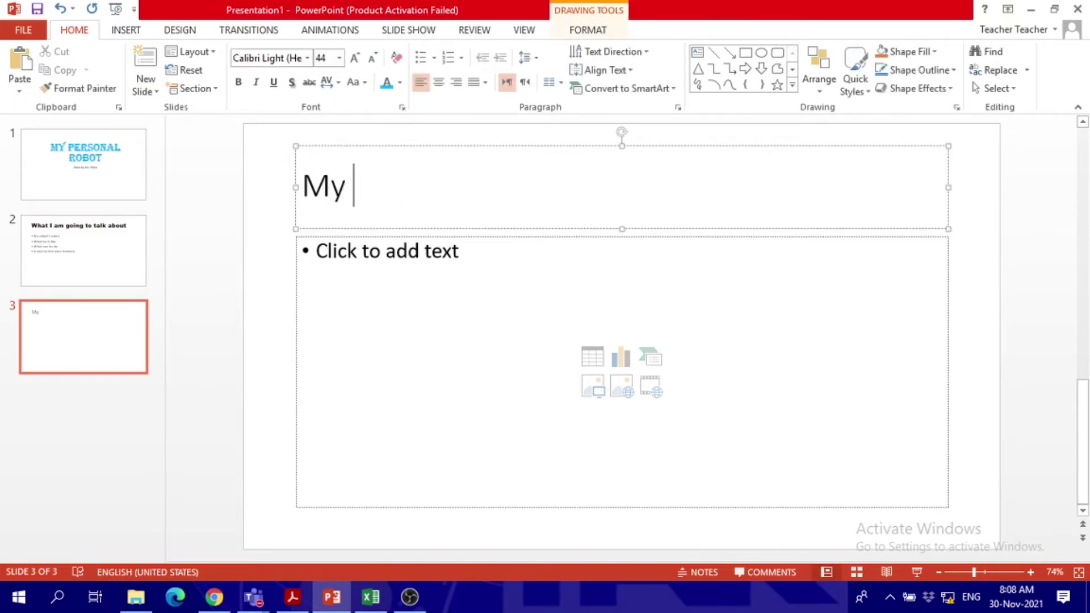
pyautogui.write('robot Bod')
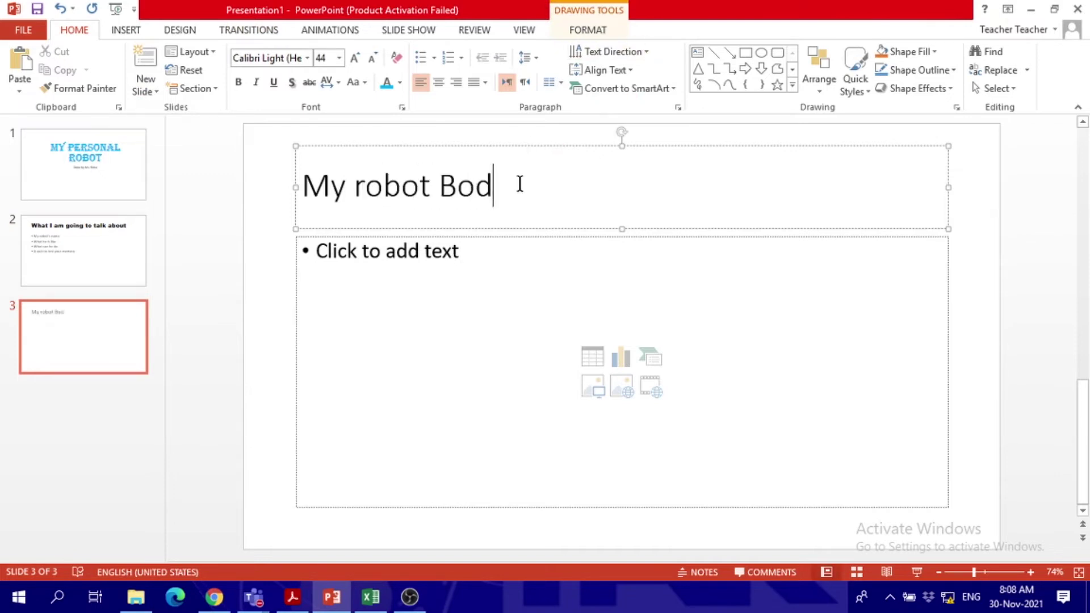
# - Set the 'My robot Bod' title in Arial Black
pyautogui.moveTo(516, 184); pyautogui.dragTo(310, 183)
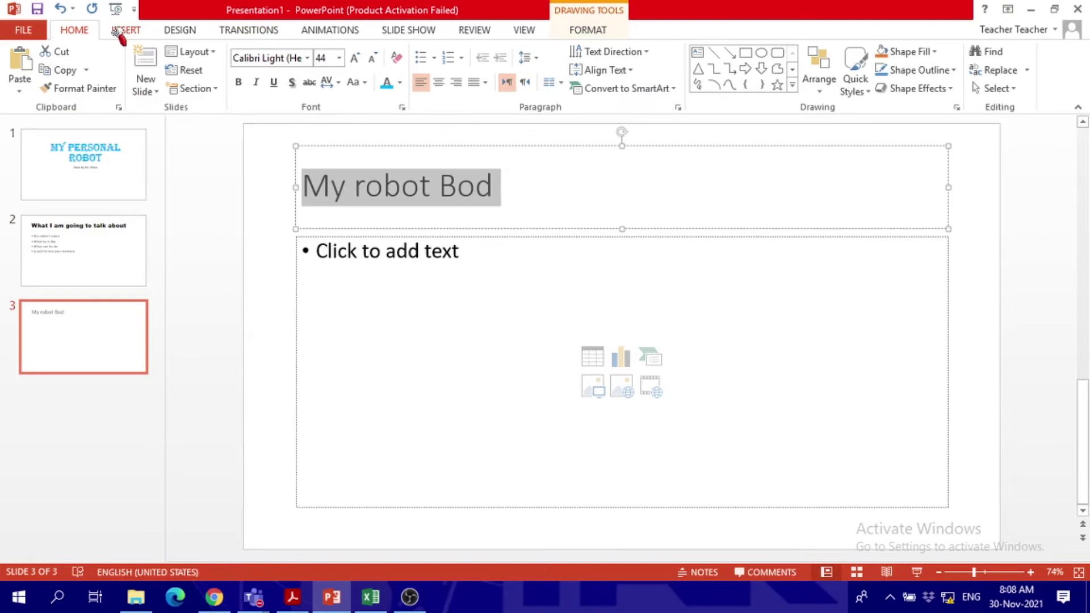
pyautogui.scroll(-1, 76, 34)
pyautogui.scroll(1, 76, 34)
pyautogui.click(307, 58)
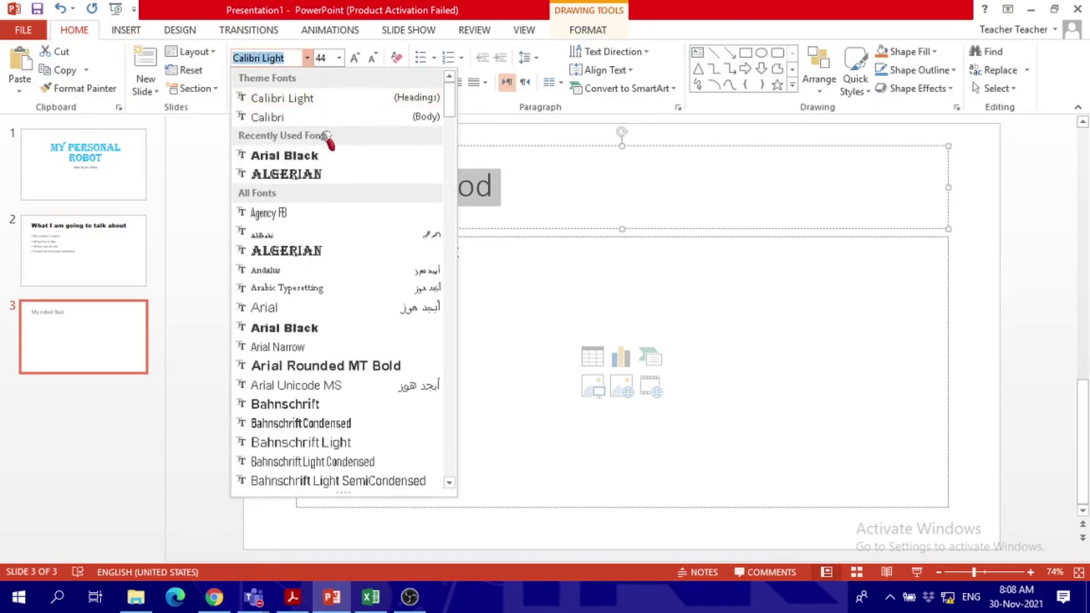
pyautogui.click(309, 159)
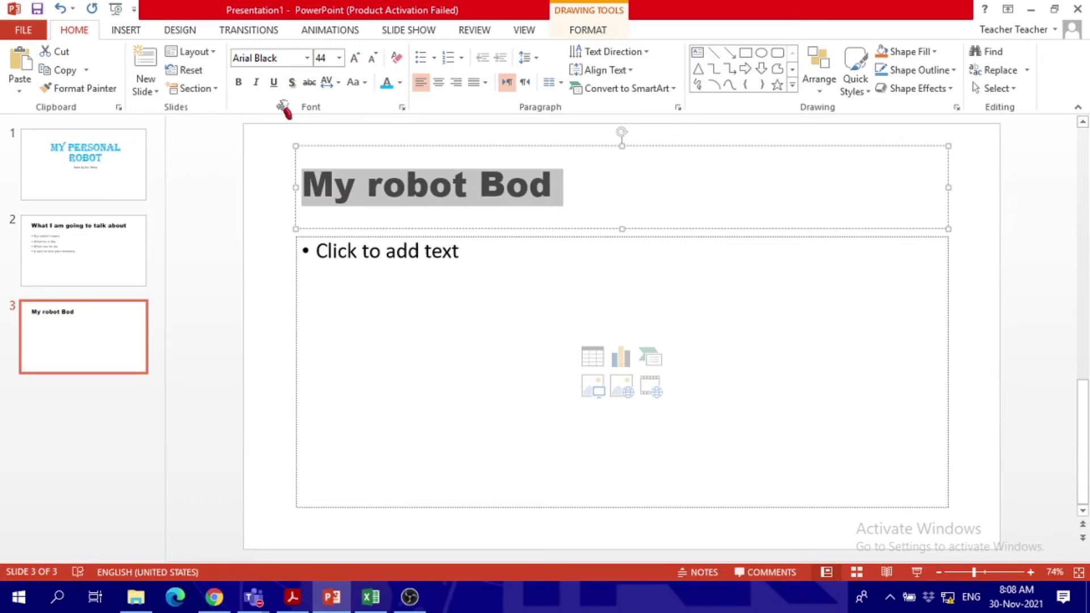
pyautogui.click(373, 263)
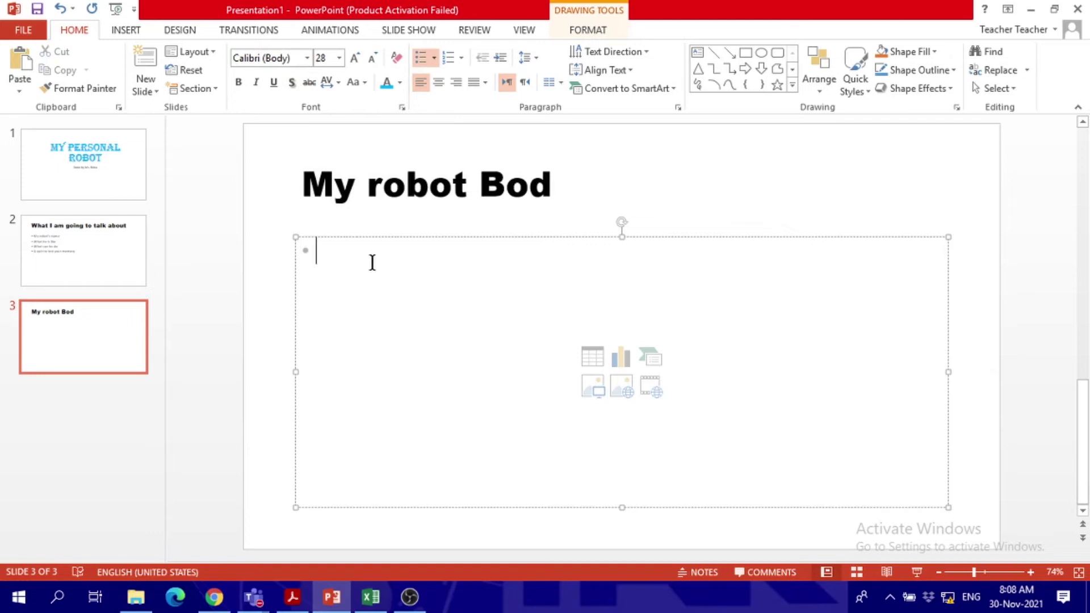
# - Type the bullets 'My robot is called Bod', 'He is green and yellow', 'He is friendly and kind'
pyautogui.write('My robot is called Bod')
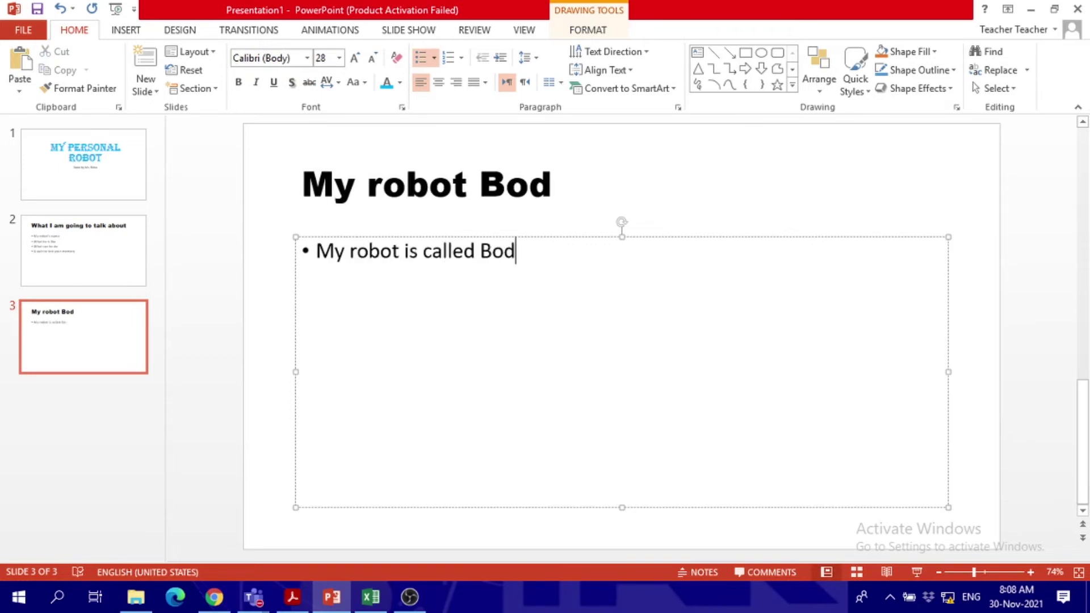
pyautogui.press('Return')
pyautogui.write('He is green ')
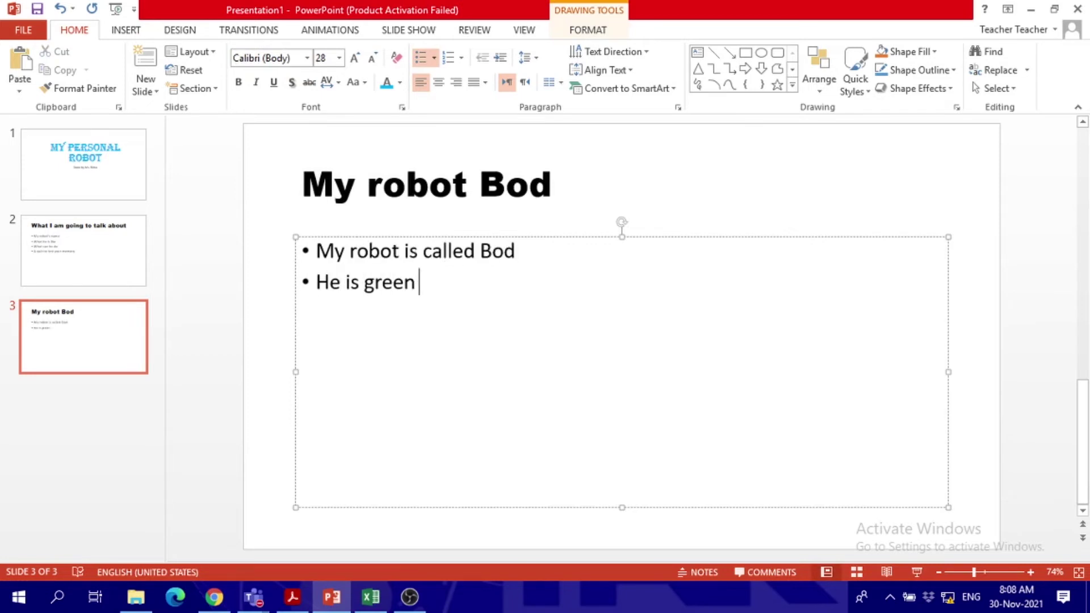
pyautogui.write('and yellow')
pyautogui.press('Return')
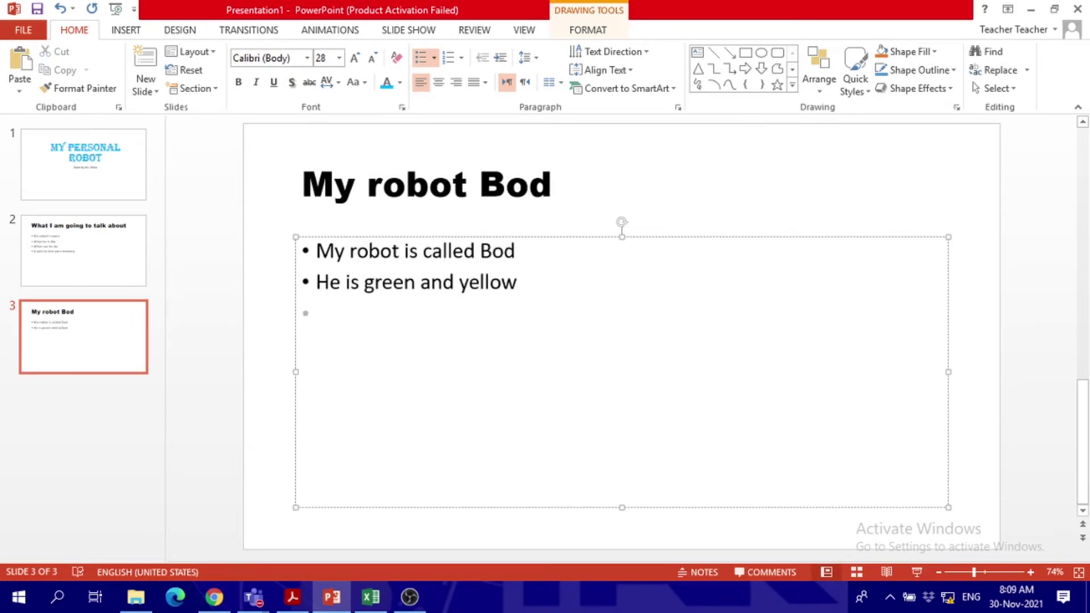
pyautogui.write('He is friendly and kind')
pyautogui.press('Return')
# - Add the last bullet 'He always listens to me', remove the empty extra bullet, and add a slide
pyautogui.write('He always lisy')
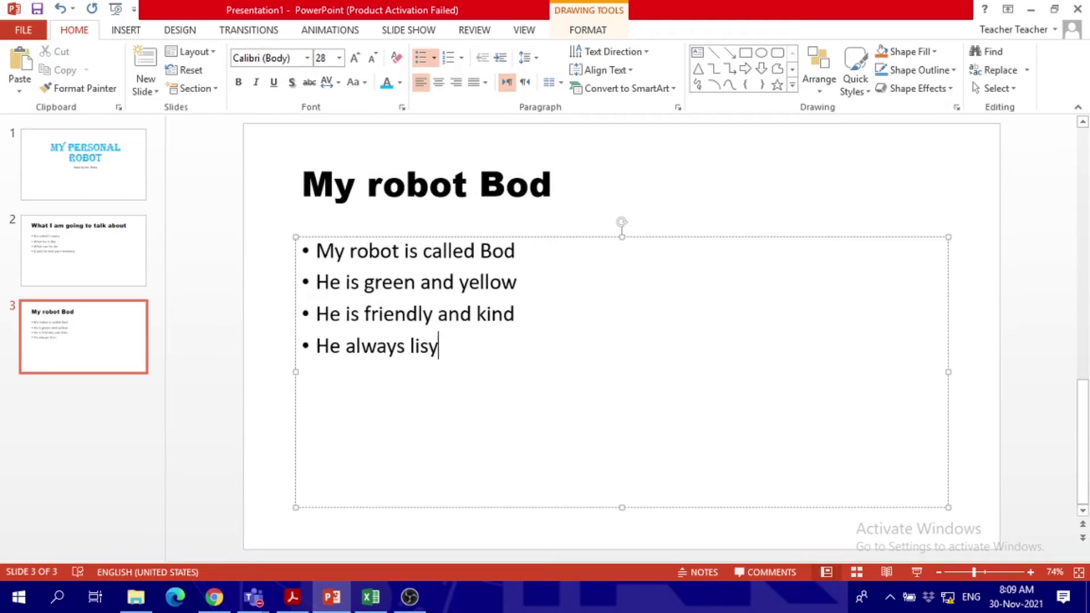
pyautogui.press('BackSpace')
pyautogui.write('tens to me')
pyautogui.press('Return')
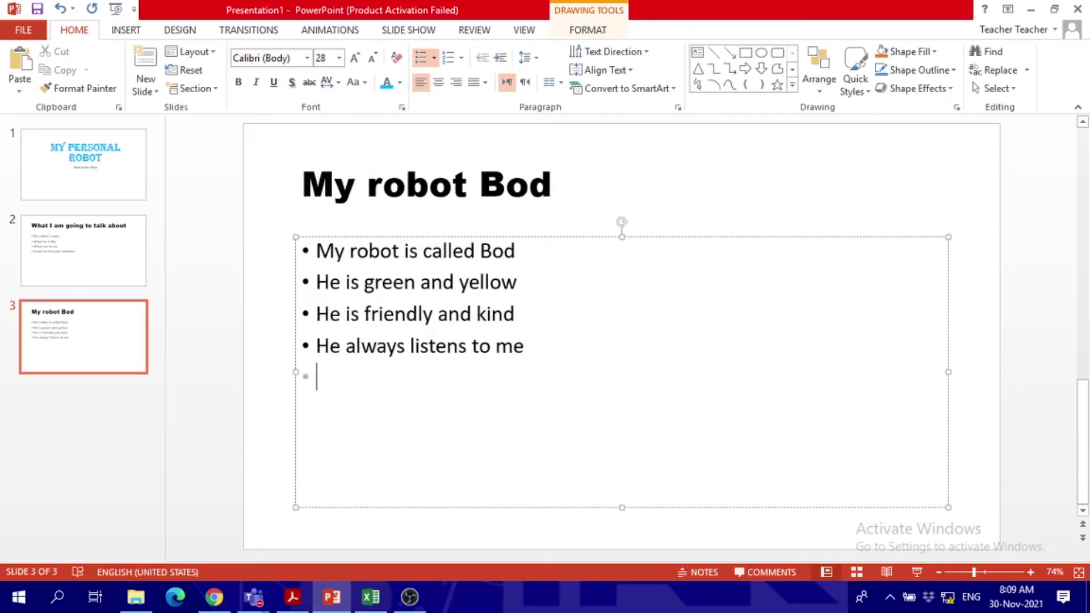
pyautogui.press('BackSpace')
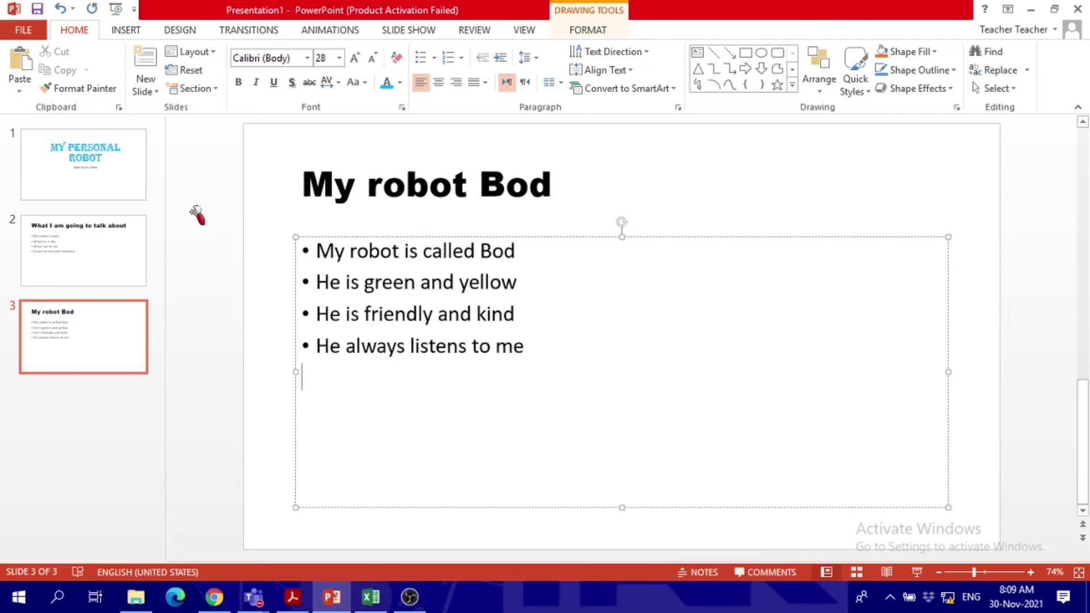
pyautogui.click(145, 90)
# - Insert a Title Only slide titled 'What my robot can do'
pyautogui.click(365, 229)
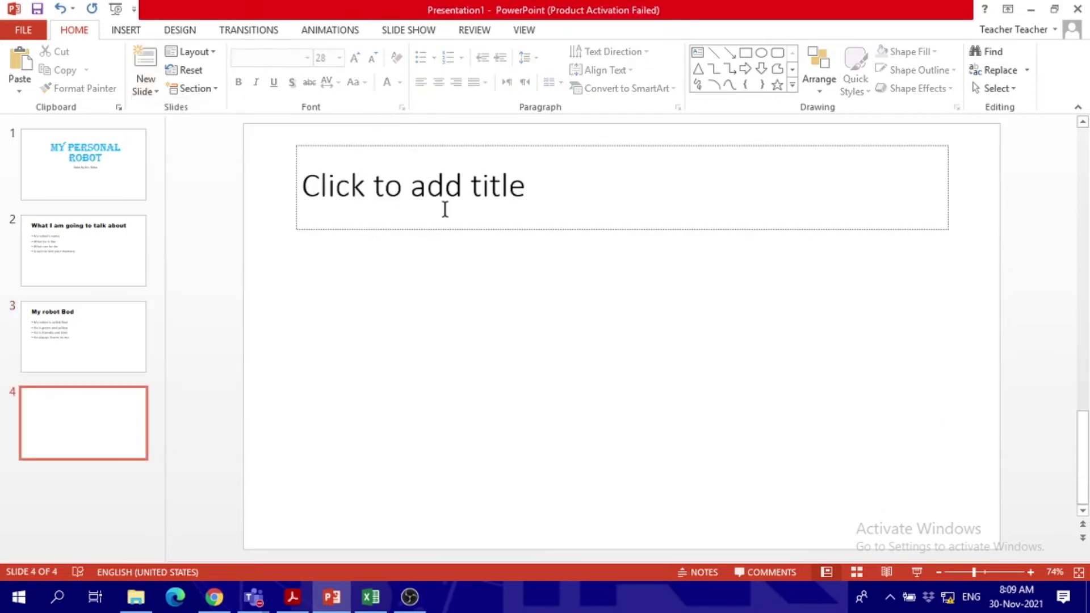
pyautogui.click(445, 209)
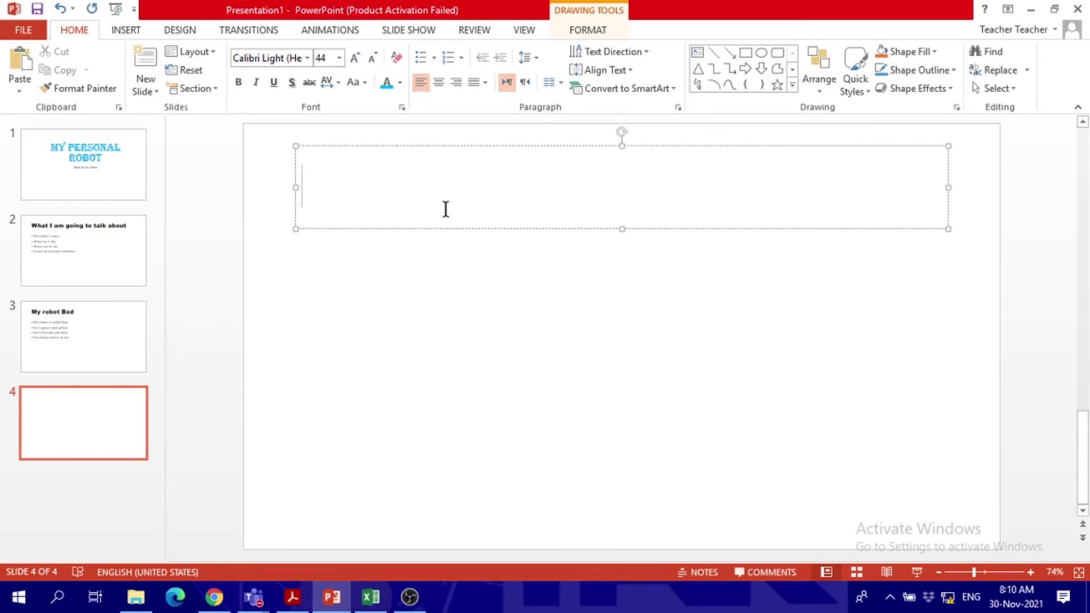
pyautogui.write('What')
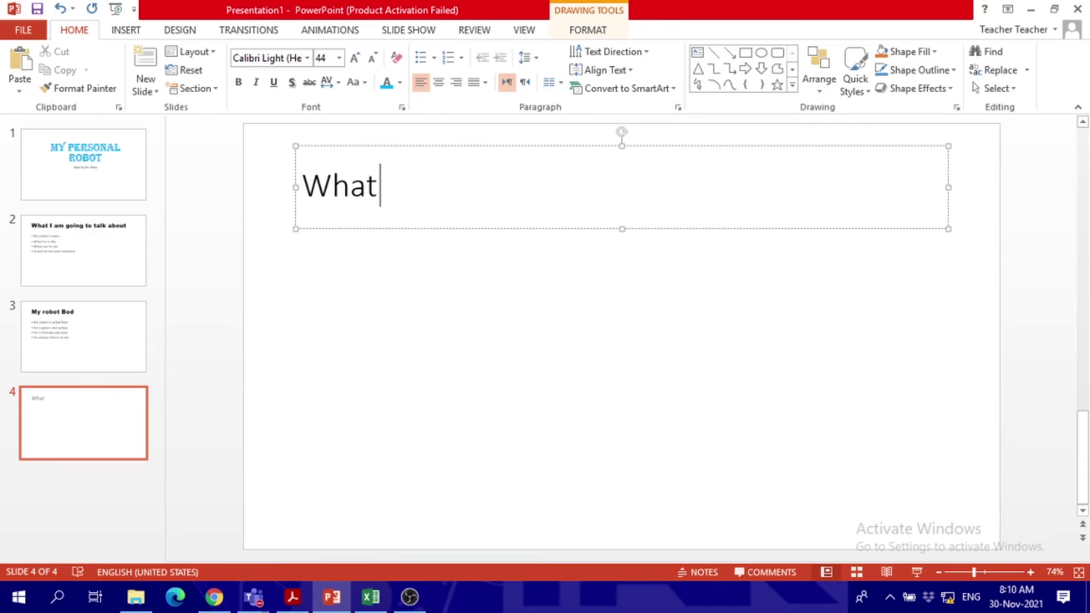
pyautogui.write(' my robot can do')
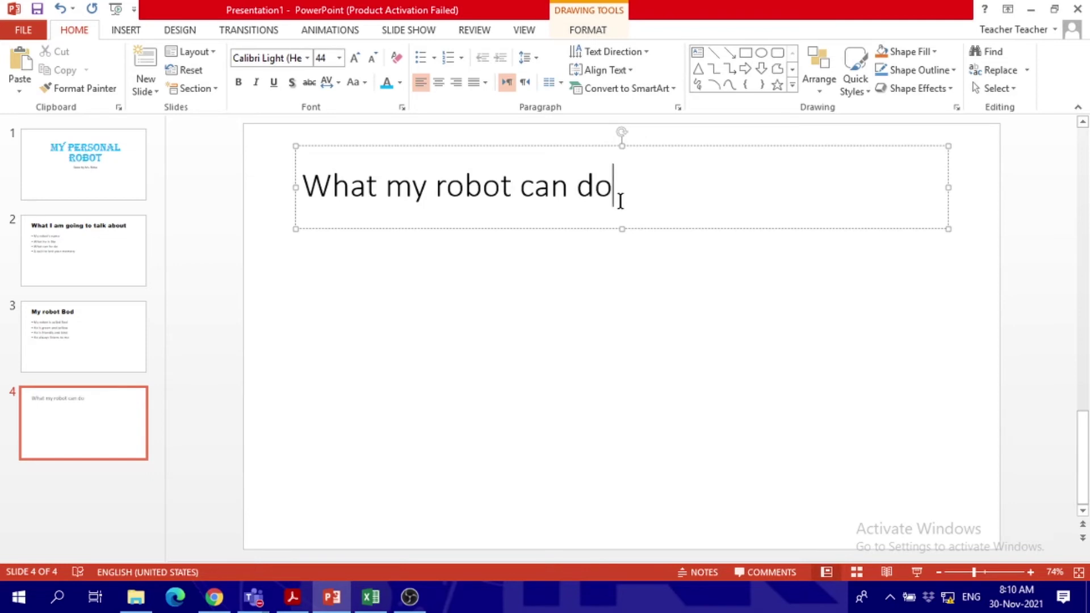
# - Set the slide 4 title font to Arial Black
pyautogui.moveTo(616, 187); pyautogui.dragTo(312, 178)
pyautogui.click(308, 59)
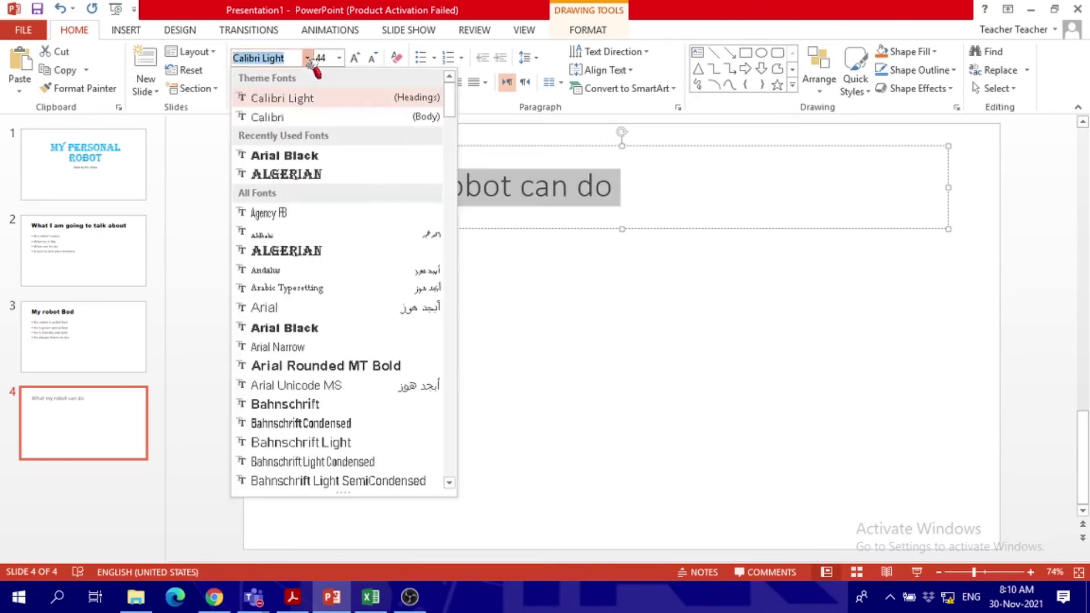
pyautogui.click(295, 156)
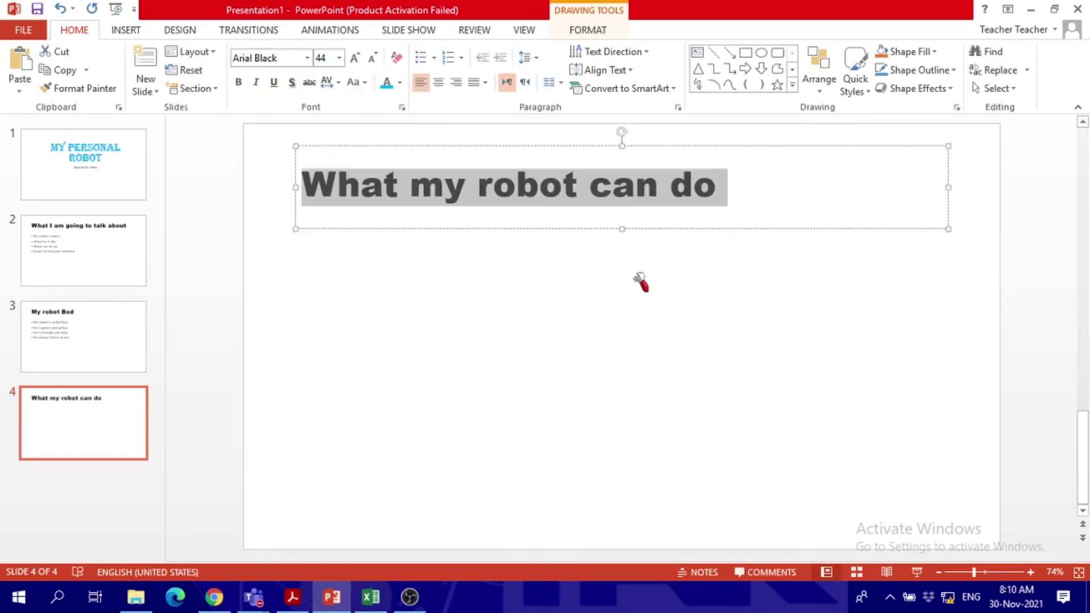
pyautogui.click(476, 339)
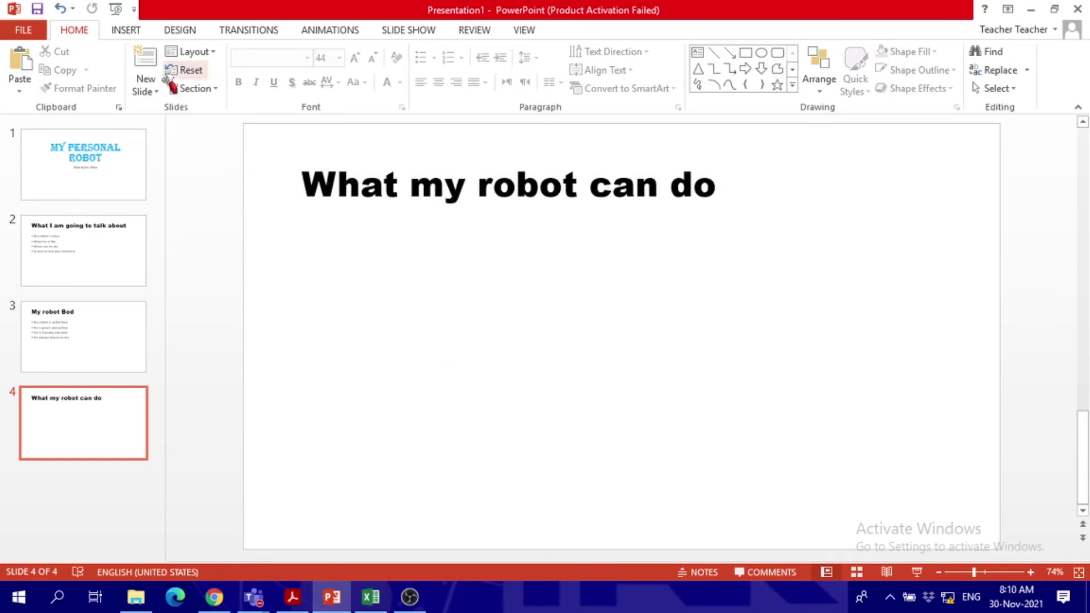
# - Draw a rectangle below the slide 4 title for the robot's head and fill it yellow
pyautogui.click(131, 32)
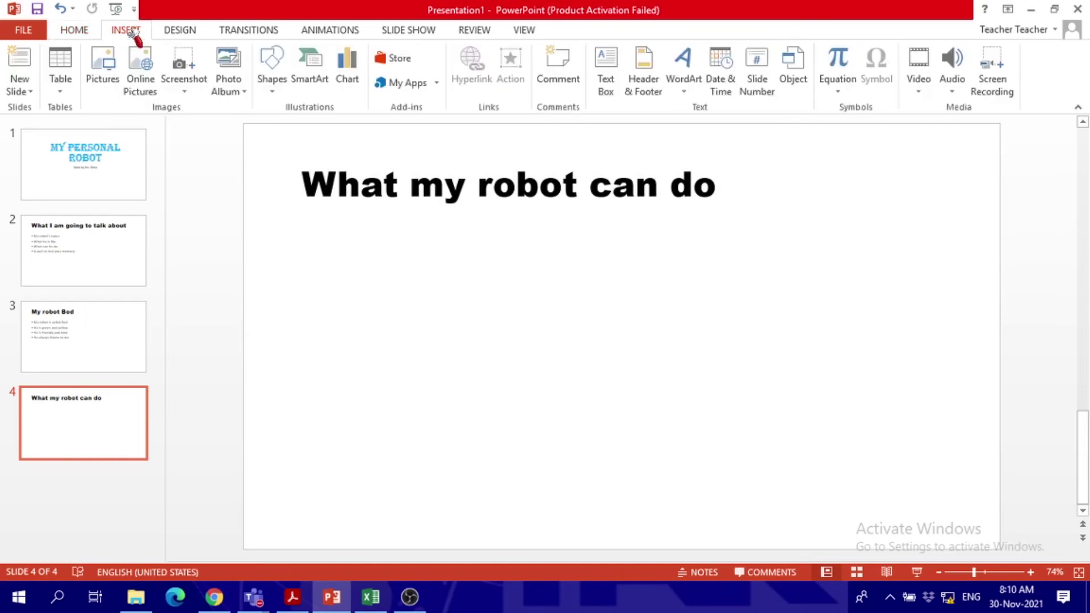
pyautogui.click(272, 88)
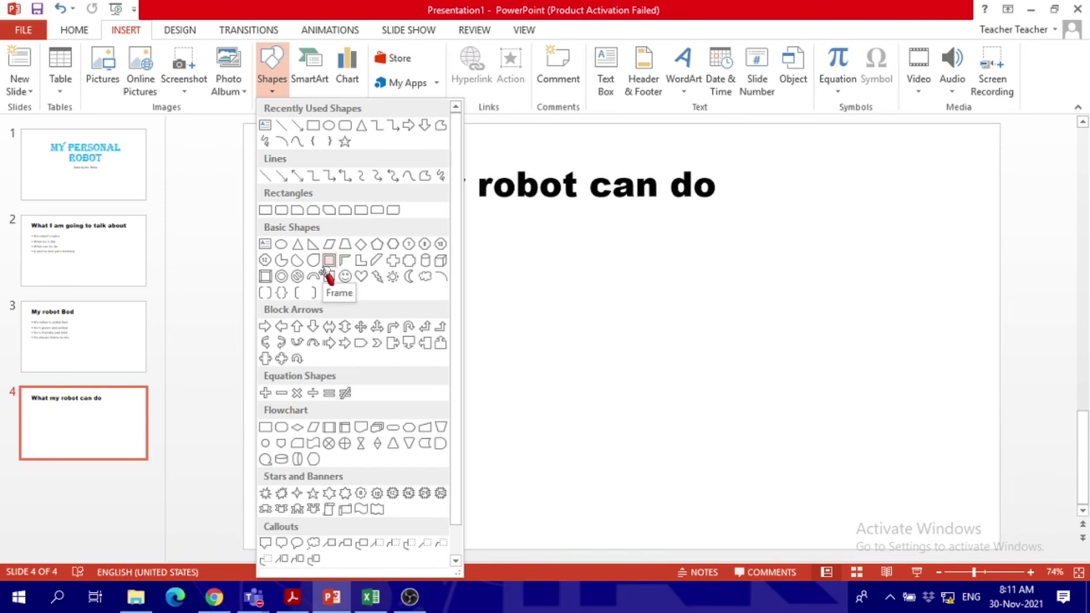
pyautogui.click(312, 126)
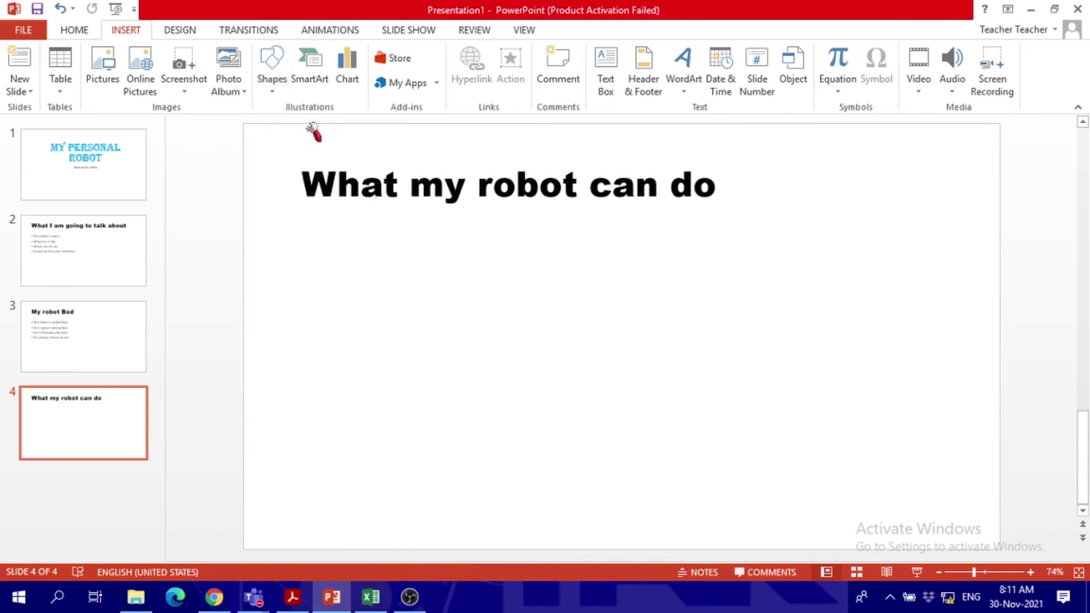
pyautogui.moveTo(531, 272)
pyautogui.mouseDown()
pyautogui.moveTo(598, 314)
pyautogui.moveTo(598, 333)
pyautogui.mouseUp()
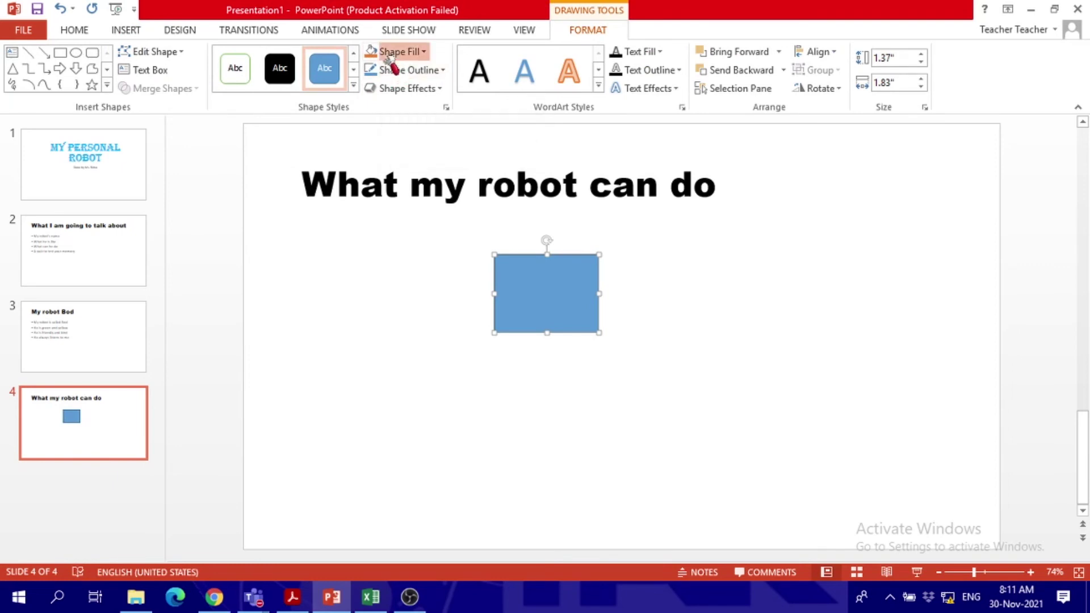
pyautogui.click(391, 52)
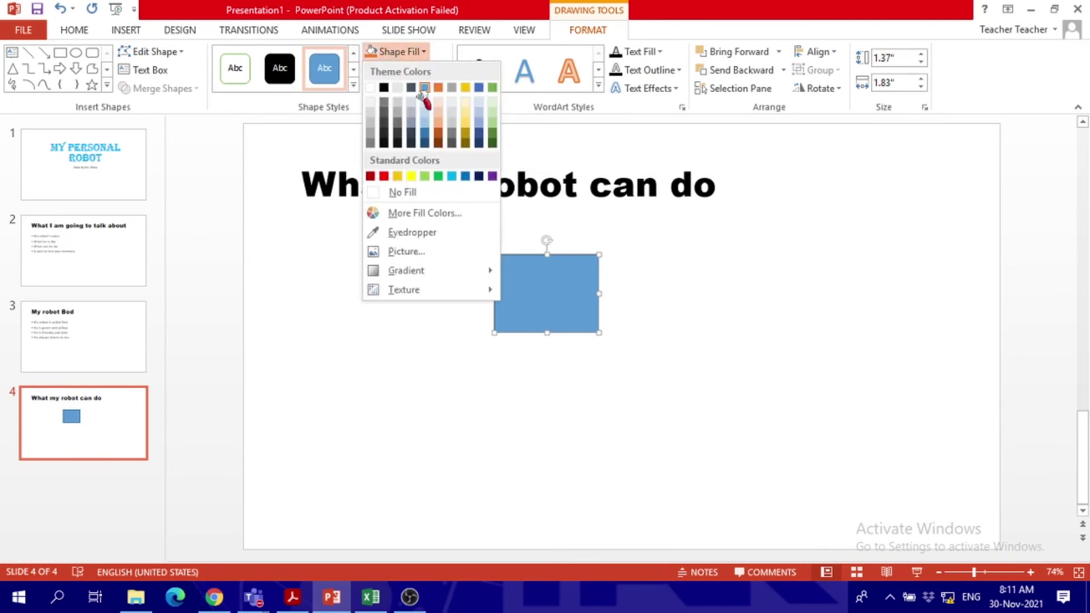
pyautogui.click(411, 175)
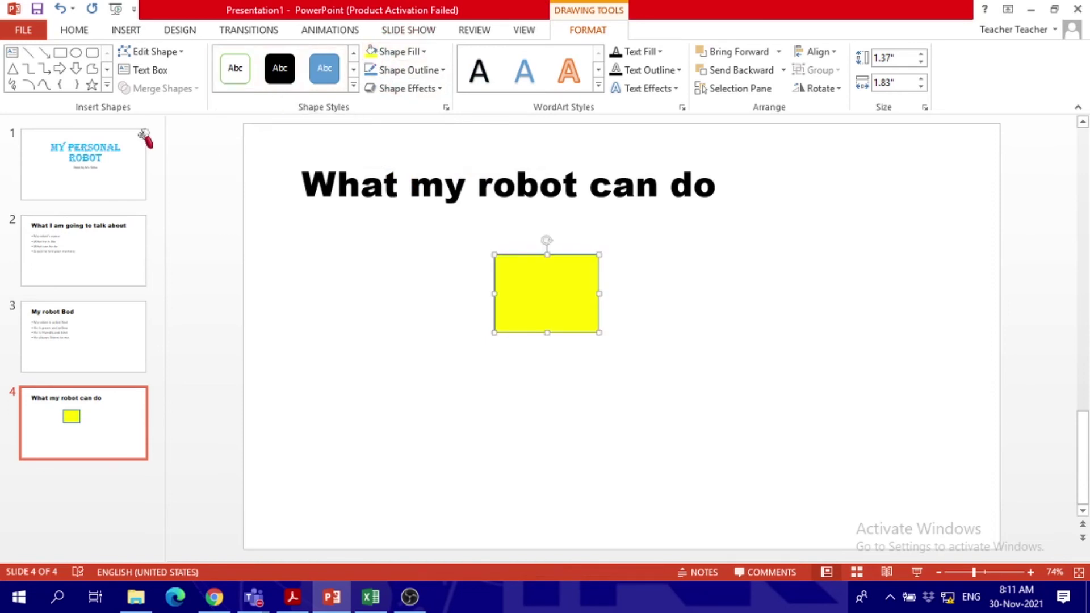
pyautogui.click(60, 54)
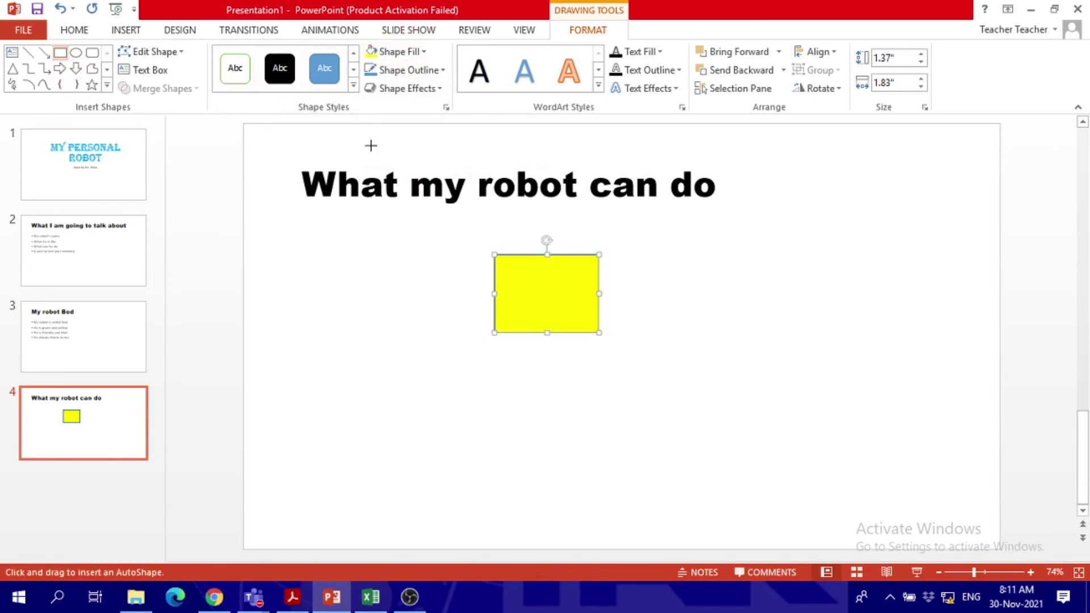
# - Draw a large rectangle right under the head as the body and fill it yellow
pyautogui.moveTo(416, 341); pyautogui.dragTo(652, 462)
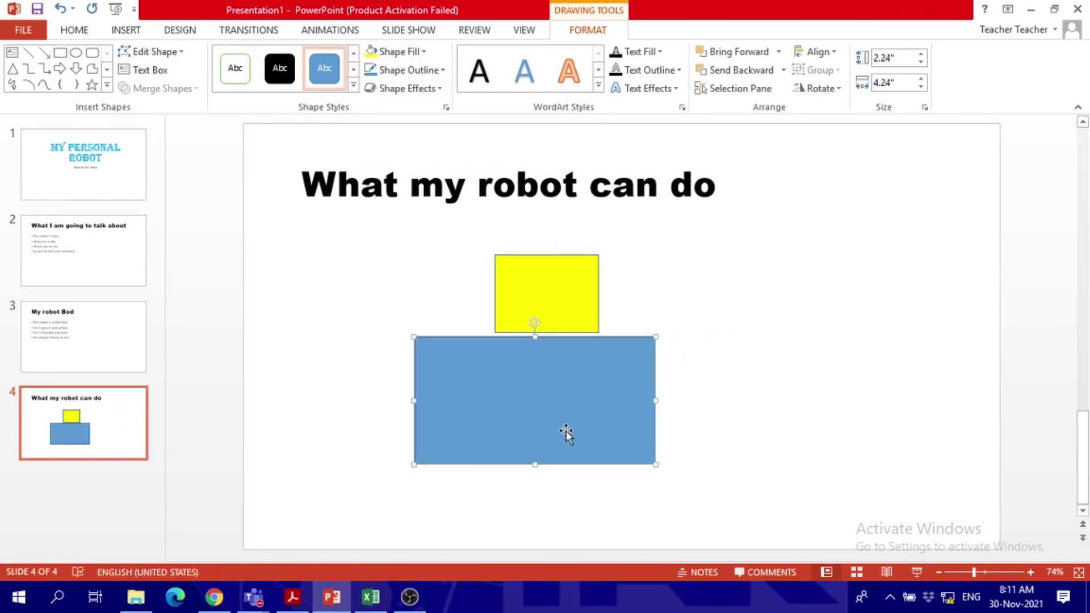
pyautogui.moveTo(567, 435); pyautogui.dragTo(576, 431)
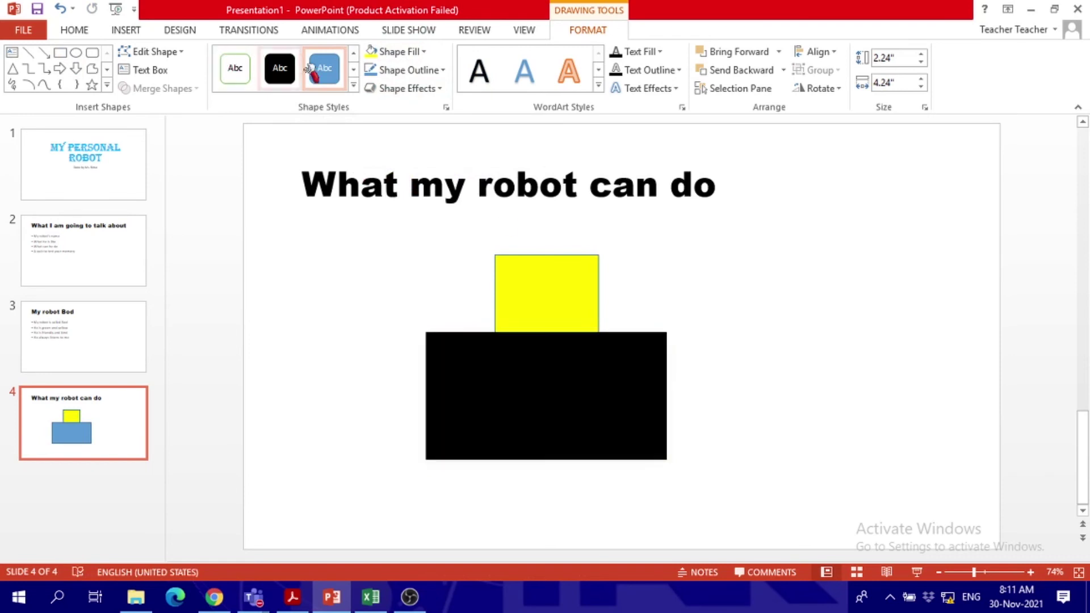
pyautogui.click(370, 52)
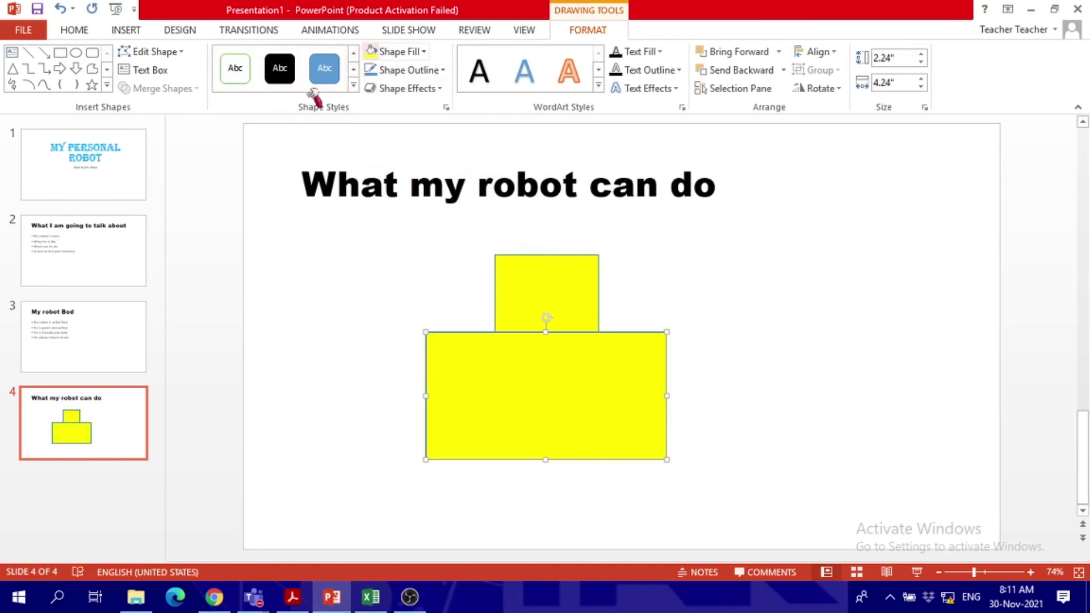
pyautogui.click(59, 54)
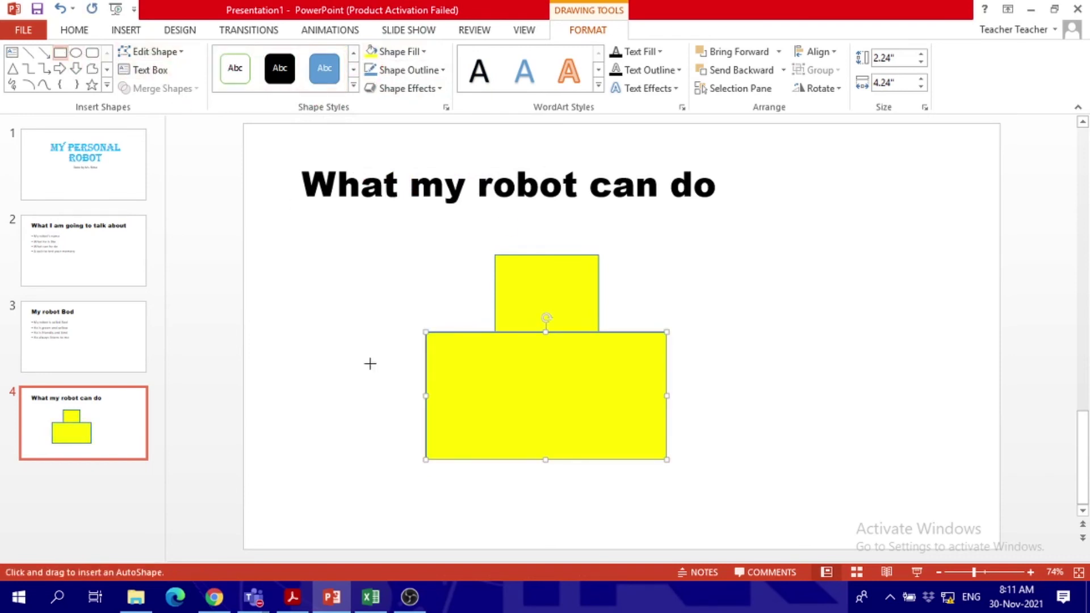
# - Draw a tall yellow triangle and rotate it to point left as the left arm
pyautogui.click(12, 68)
pyautogui.moveTo(348, 277); pyautogui.dragTo(396, 388)
pyautogui.click(370, 51)
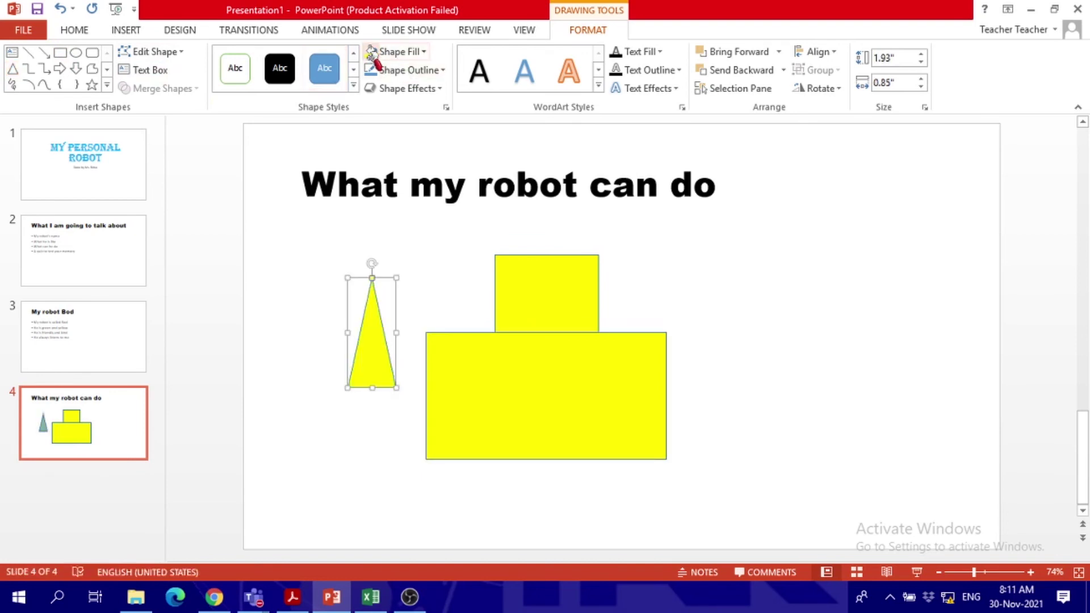
pyautogui.click(372, 264)
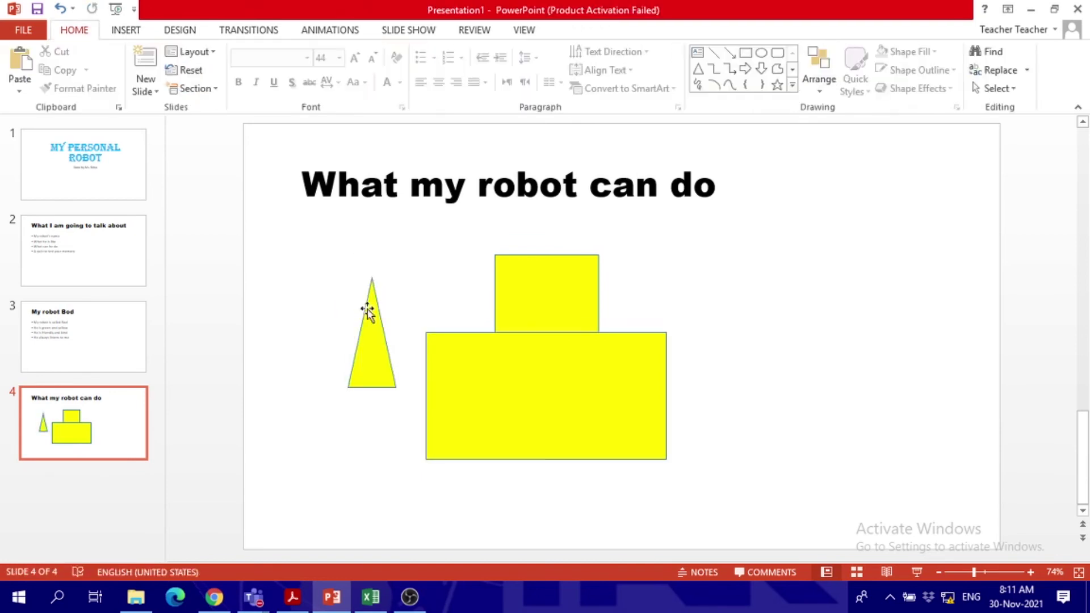
pyautogui.click(371, 279)
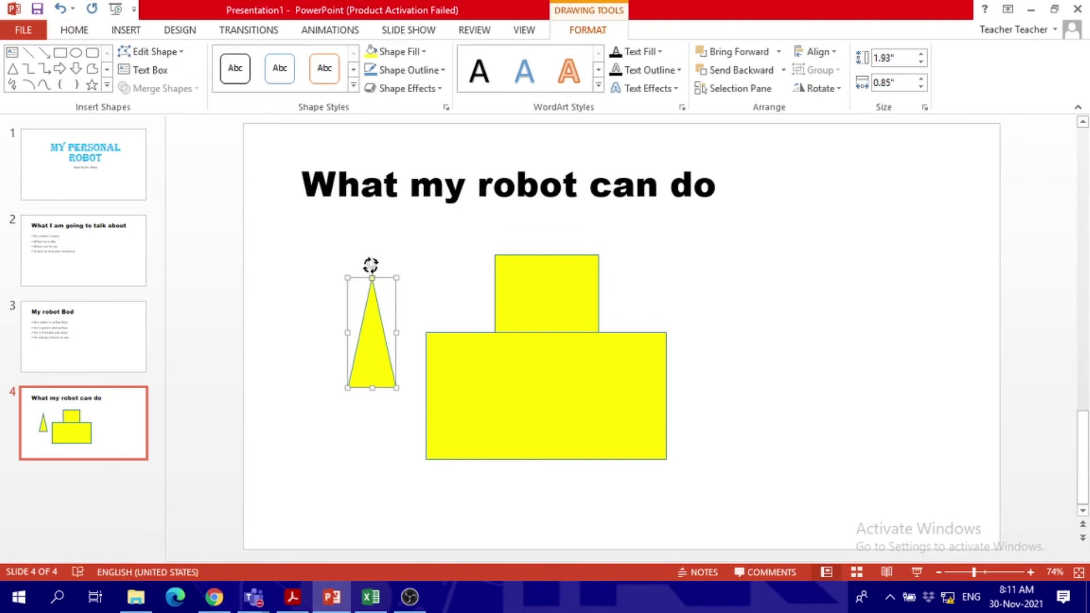
pyautogui.moveTo(371, 265); pyautogui.dragTo(384, 370)
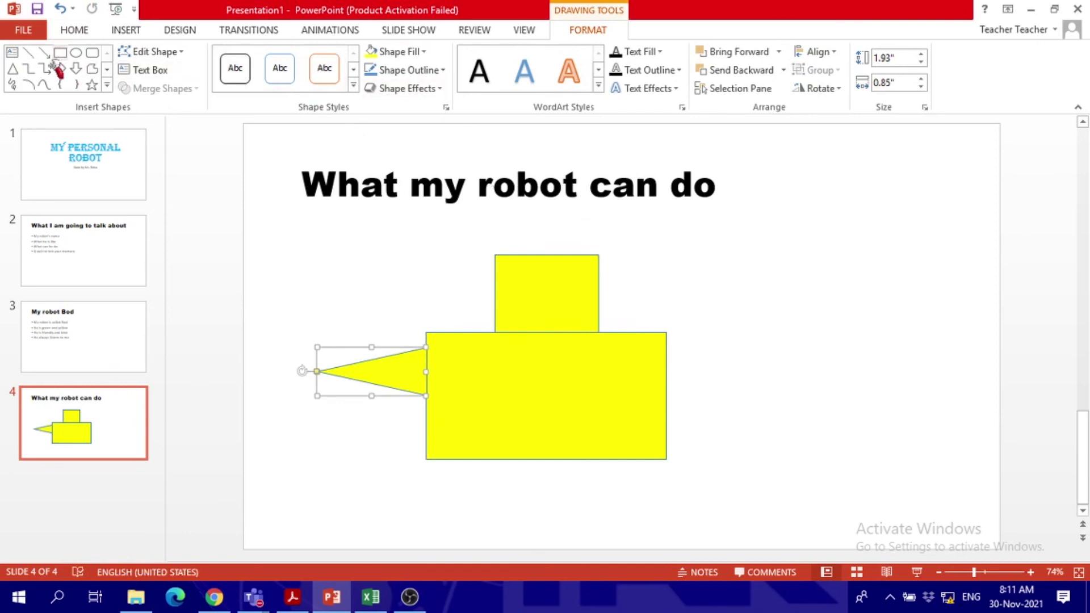
# - Draw a second yellow triangle, rotate it to point right, and move it to the body's right side
pyautogui.click(13, 69)
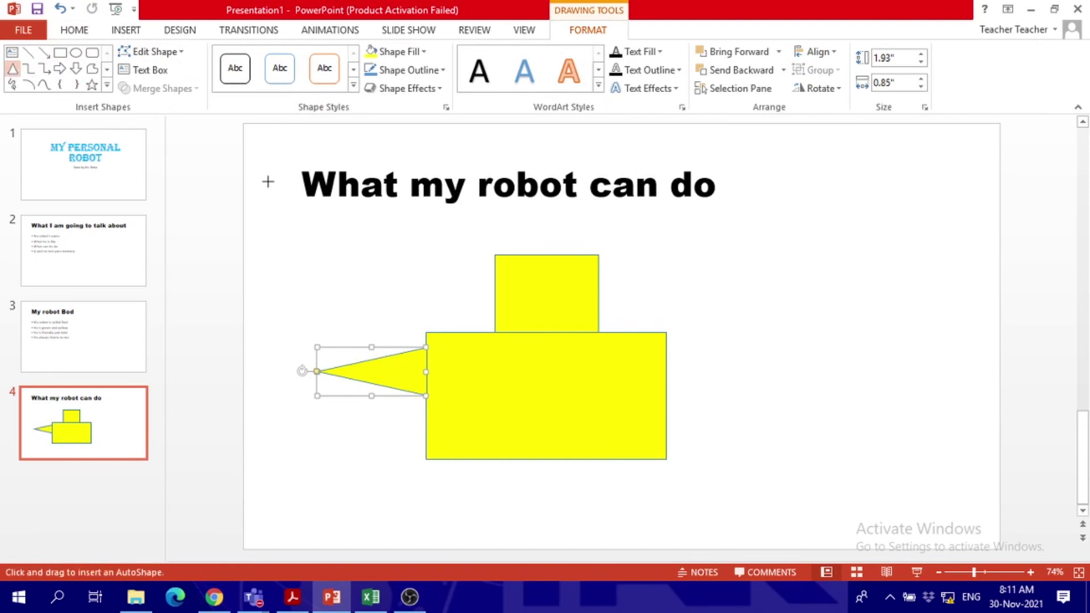
pyautogui.moveTo(301, 218); pyautogui.dragTo(348, 347)
pyautogui.click(375, 51)
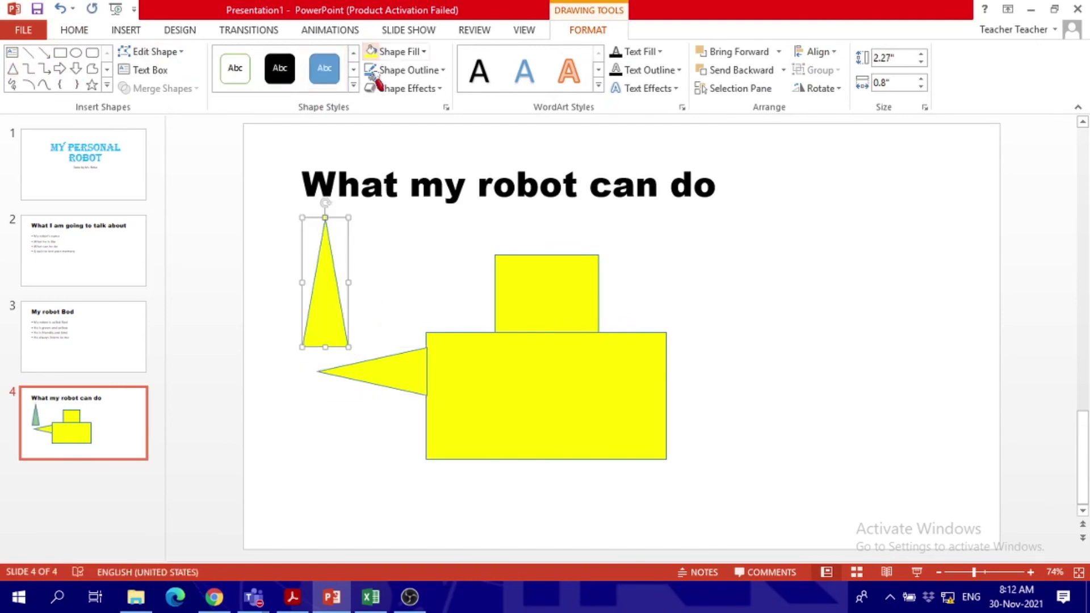
pyautogui.moveTo(324, 200); pyautogui.dragTo(413, 280)
pyautogui.press('Escape')
pyautogui.moveTo(288, 300); pyautogui.dragTo(689, 371)
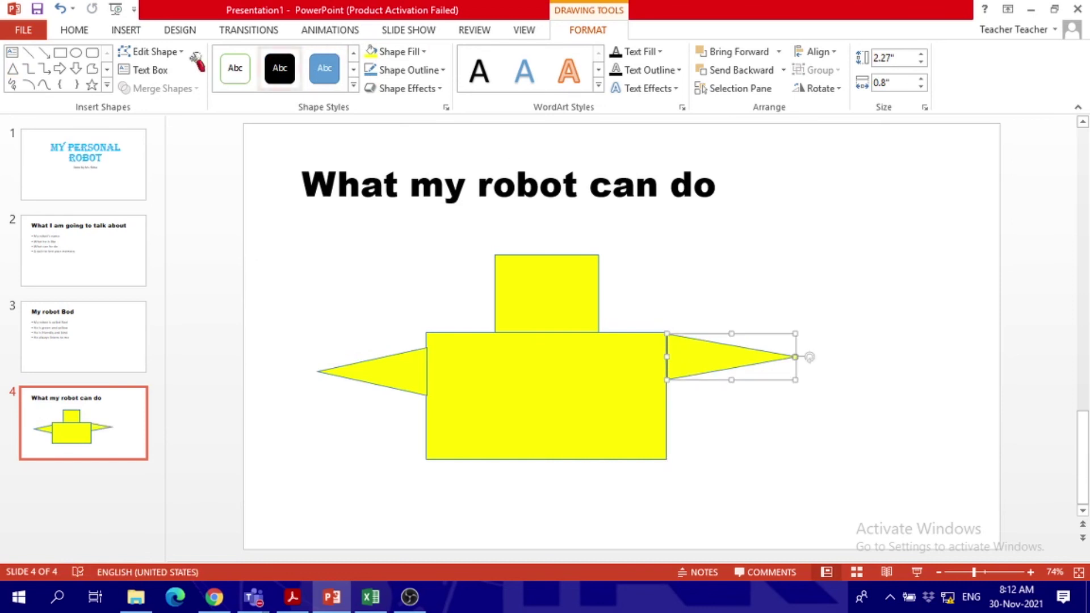
pyautogui.click(74, 54)
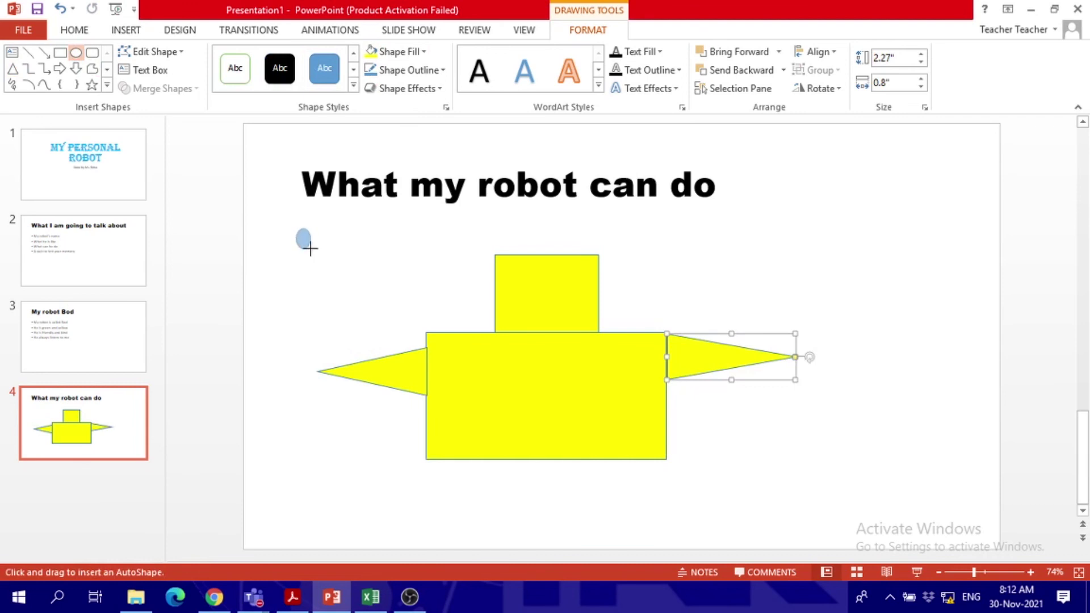
# - Draw two small blue circles and place them on the yellow head as eyes
pyautogui.moveTo(294, 227); pyautogui.dragTo(313, 246)
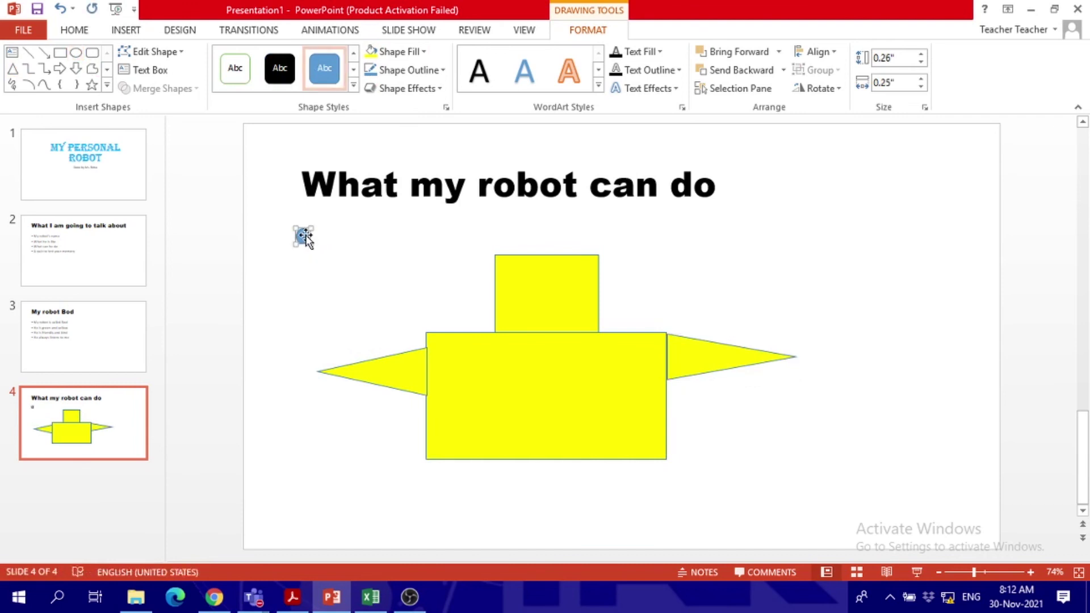
pyautogui.click(75, 53)
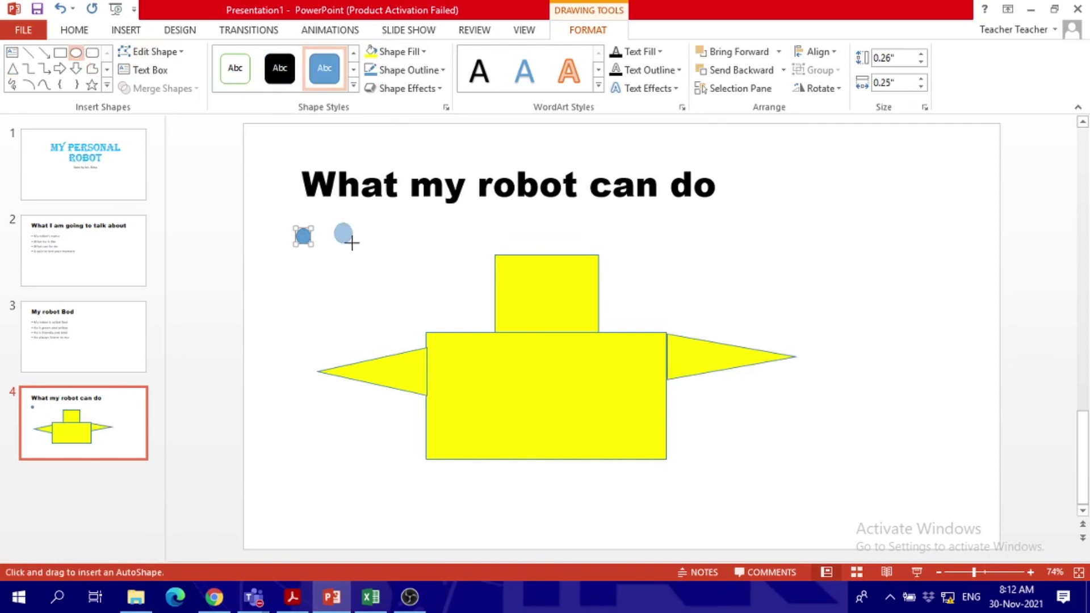
pyautogui.moveTo(351, 242)
pyautogui.mouseDown()
pyautogui.moveTo(531, 278)
pyautogui.moveTo(514, 286)
pyautogui.mouseUp()
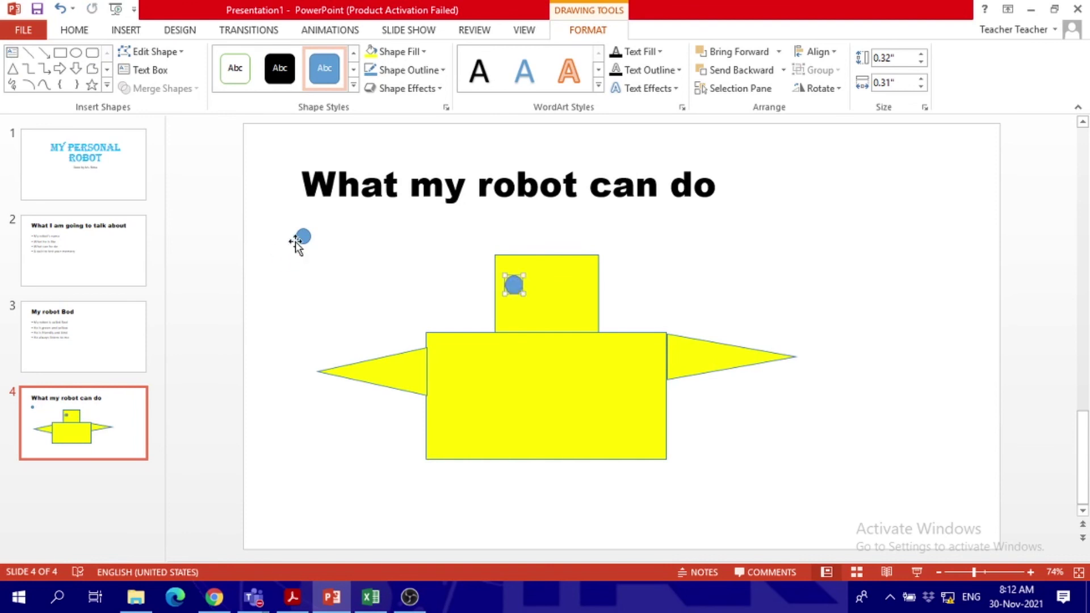
pyautogui.moveTo(302, 238); pyautogui.dragTo(569, 285)
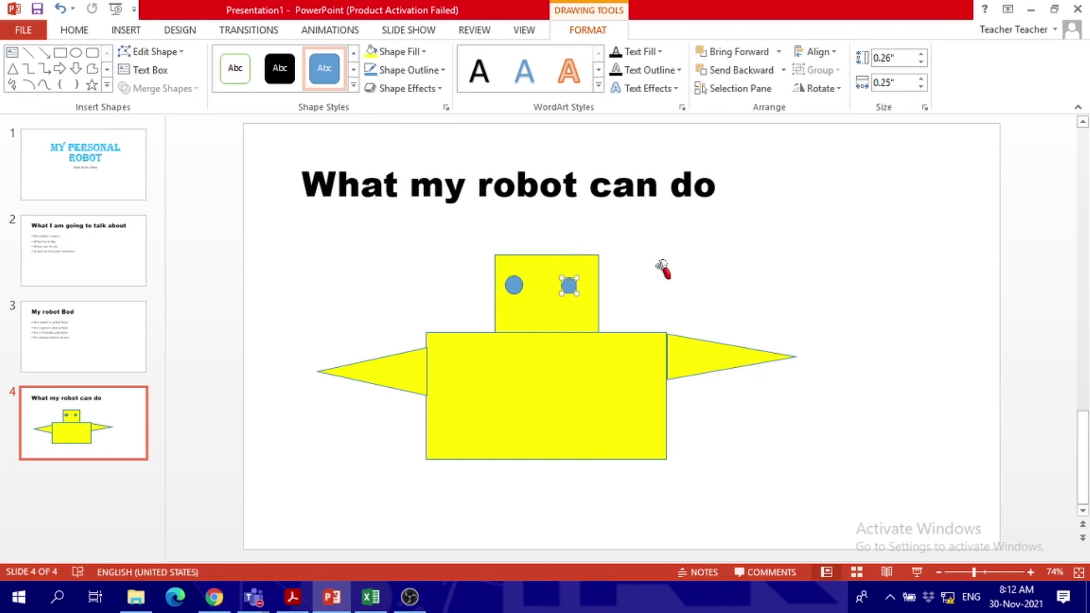